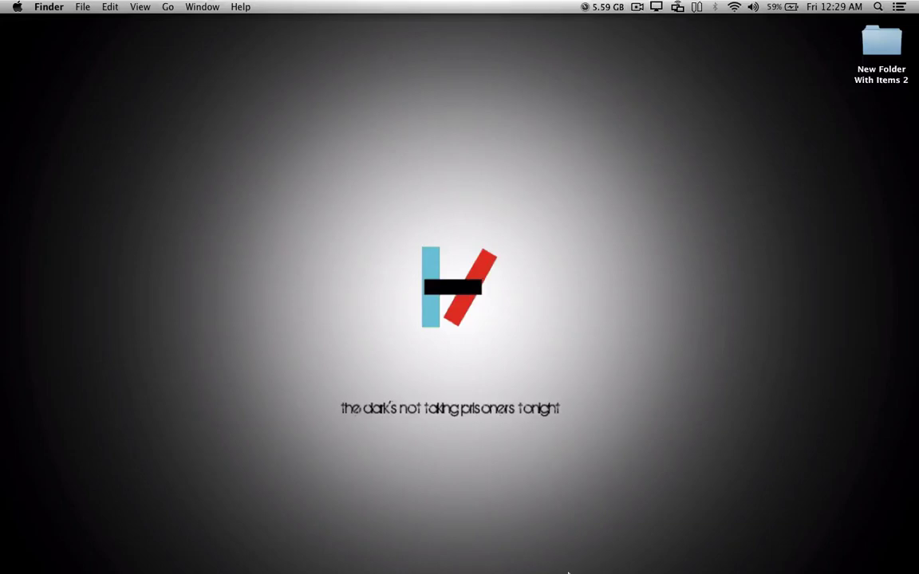
Step: Open Parallels Desktop, move the Virtual Machines list aside, and power on Windows XP
mouse_move(547, 568)
left_click(589, 545)
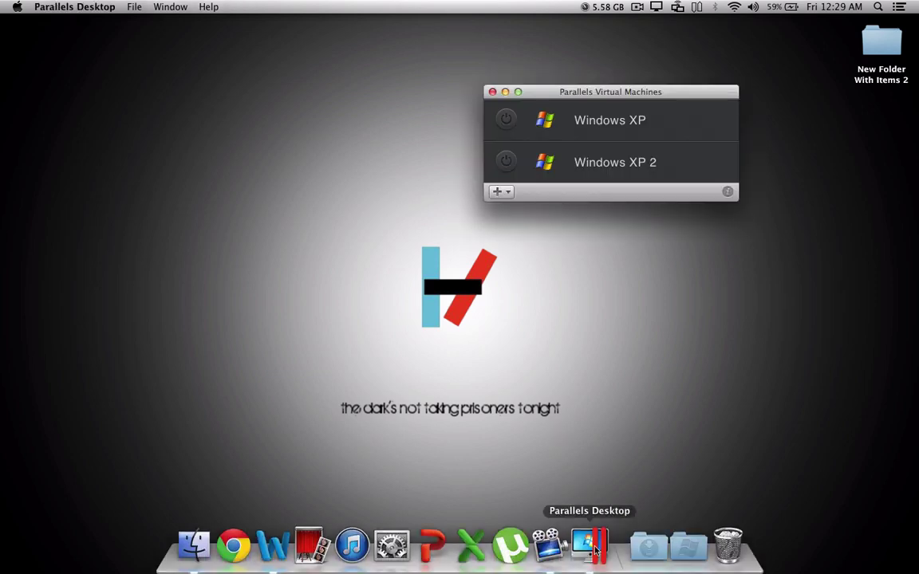
left_click_drag(564, 88, 341, 89)
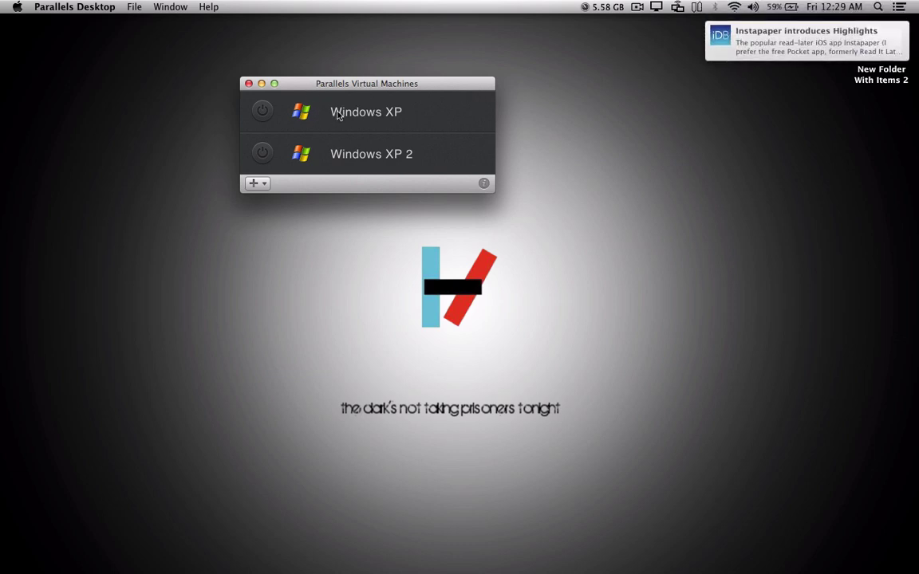
left_click(261, 113)
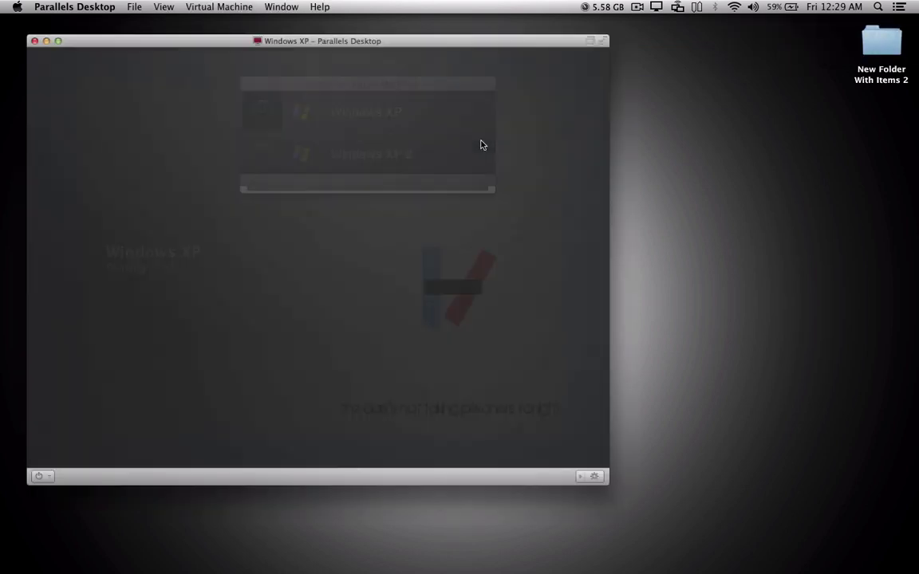
Step: In a new Chrome window, search for 'Virtual Machines for windows 7'
mouse_move(352, 558)
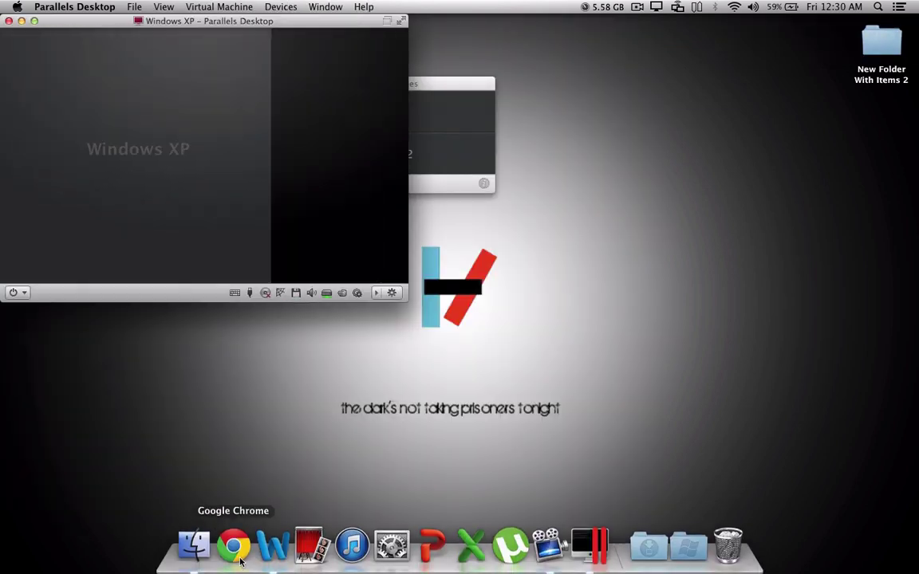
left_click(239, 558)
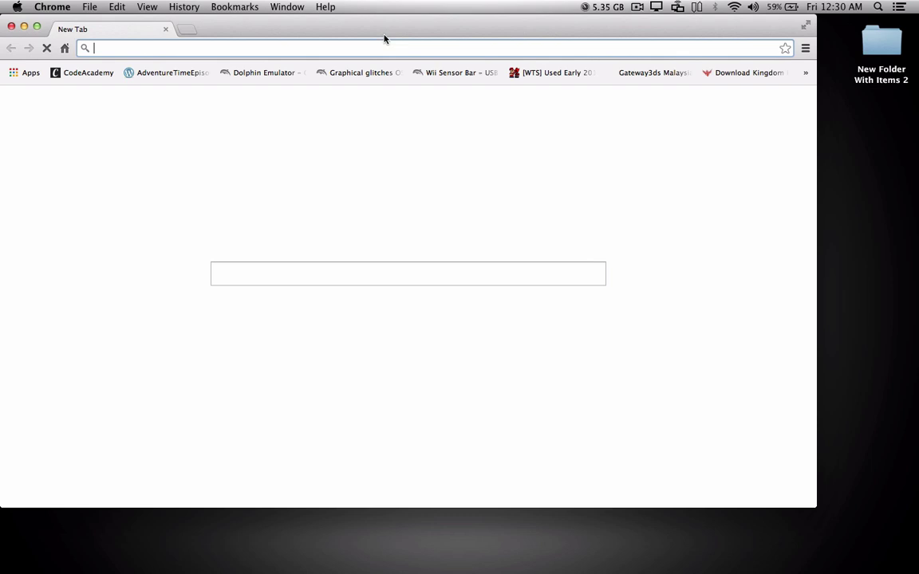
left_click_drag(383, 39, 500, 40)
type("Virt")
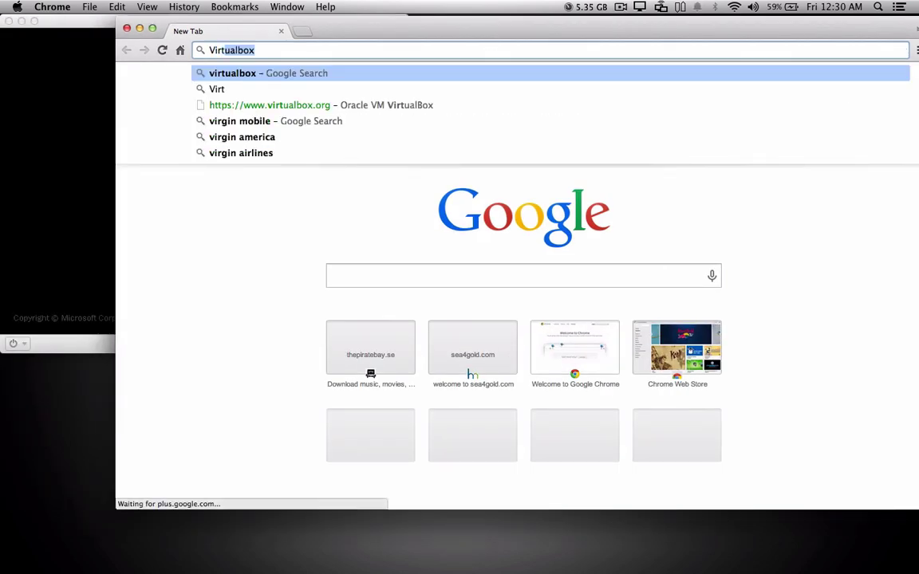
type("ual Machines ")
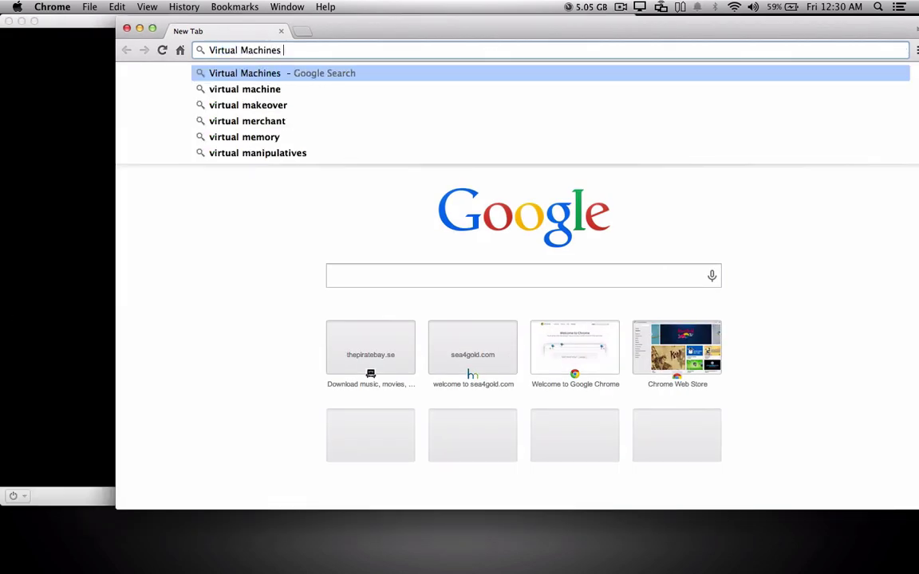
type("for windows 7")
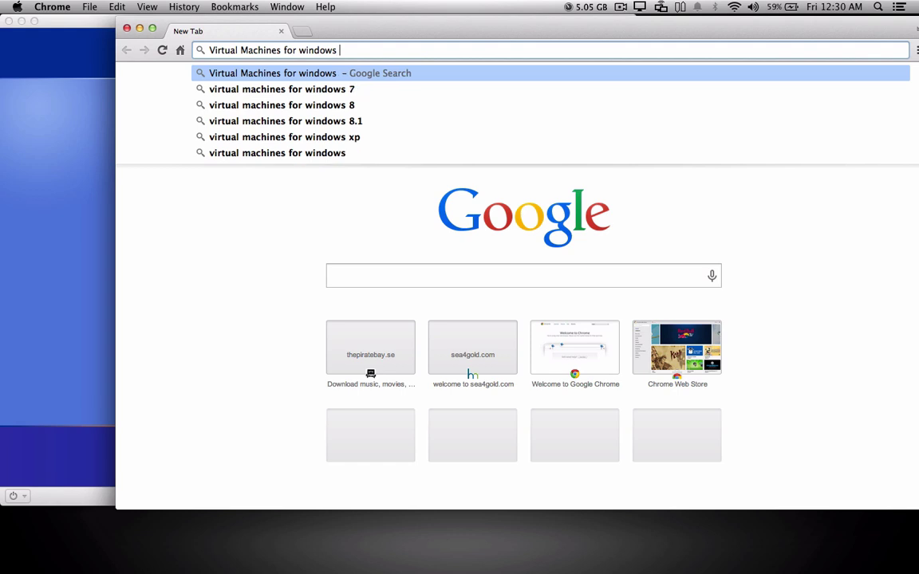
key("Return")
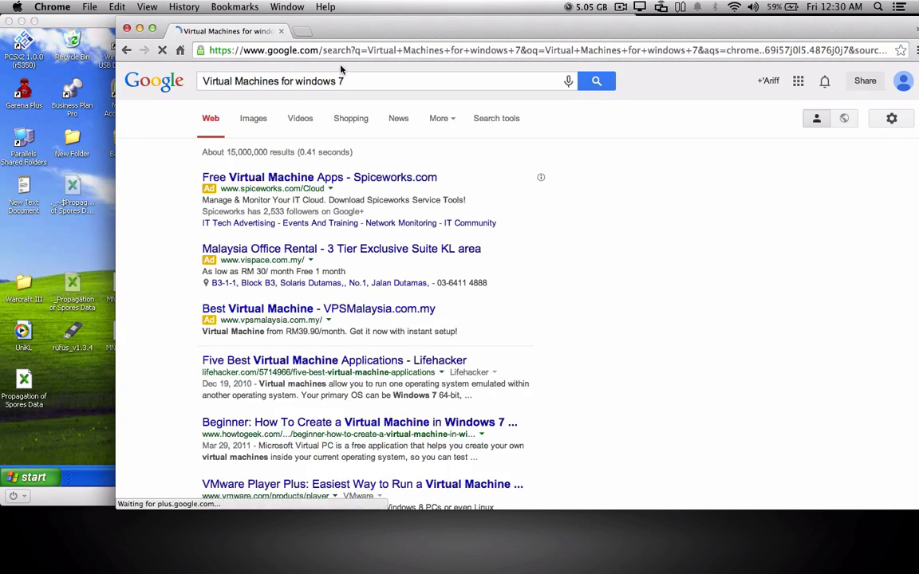
Step: Search 'virtualbox' from the address bar and open the Oracle VM VirtualBox site
left_click(319, 48)
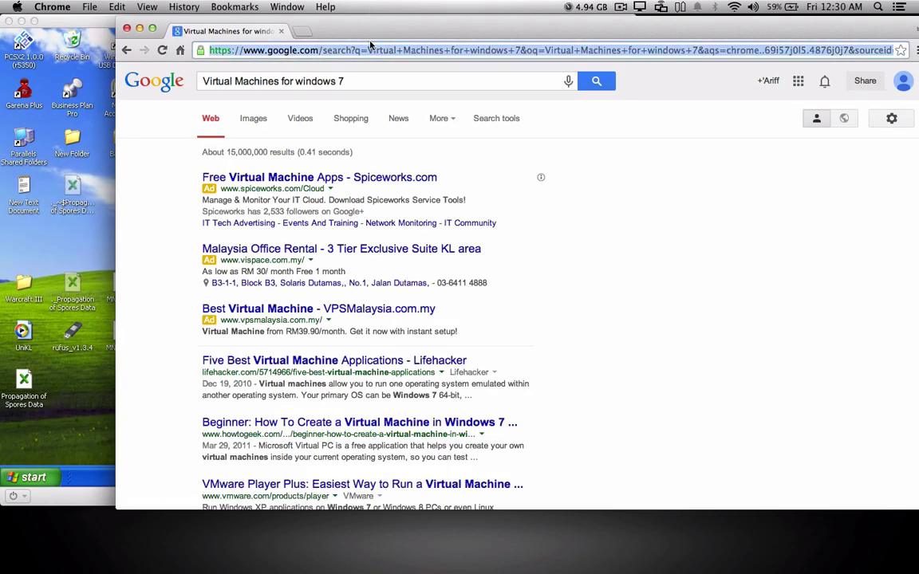
type("virtualbox")
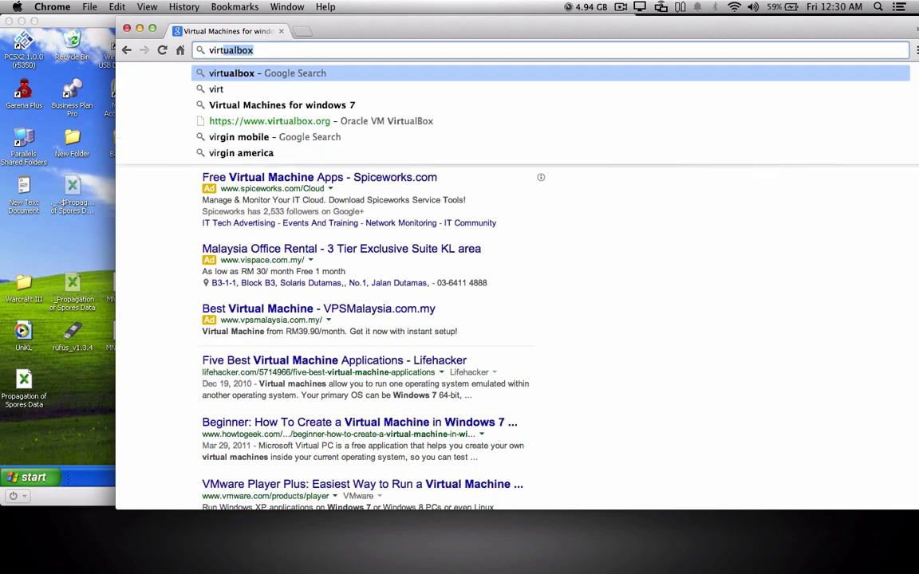
key("Return")
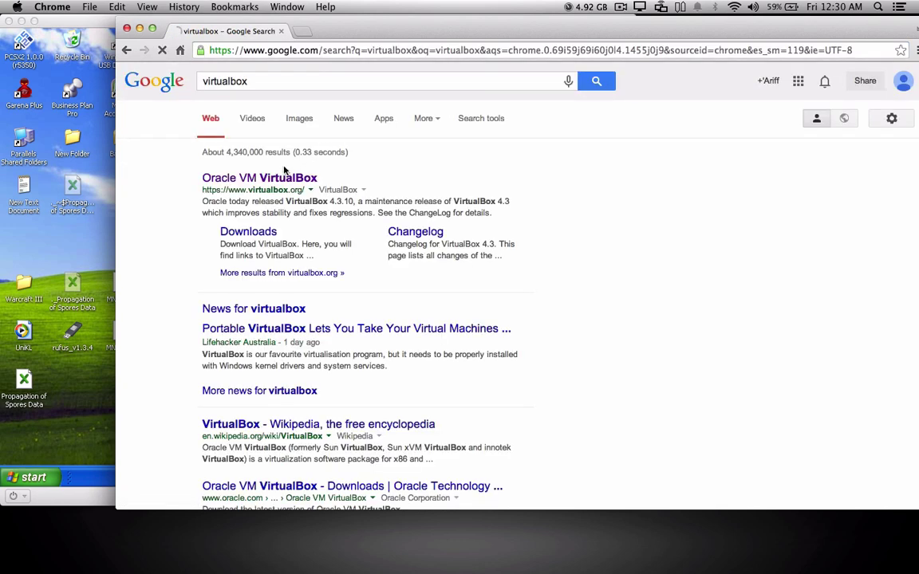
left_click(259, 178)
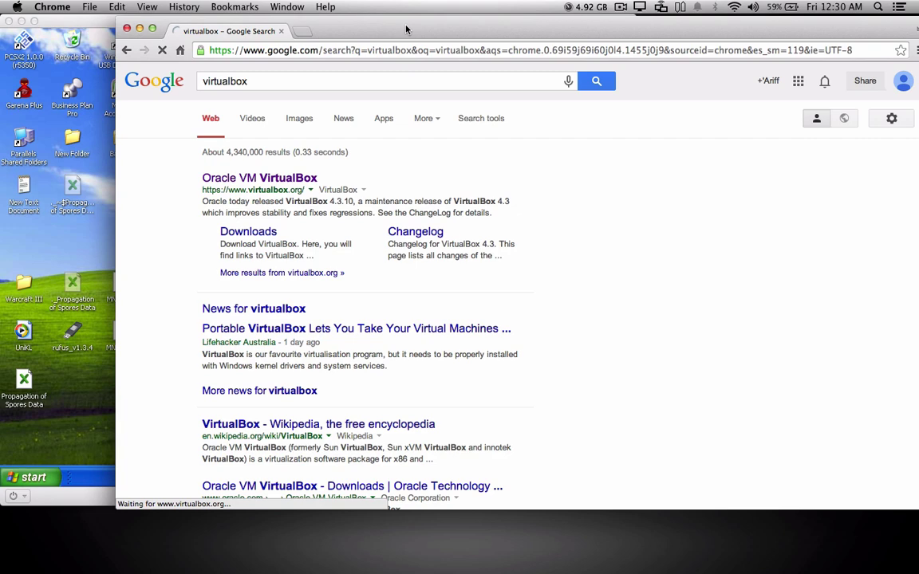
left_click(346, 46)
left_click(346, 51)
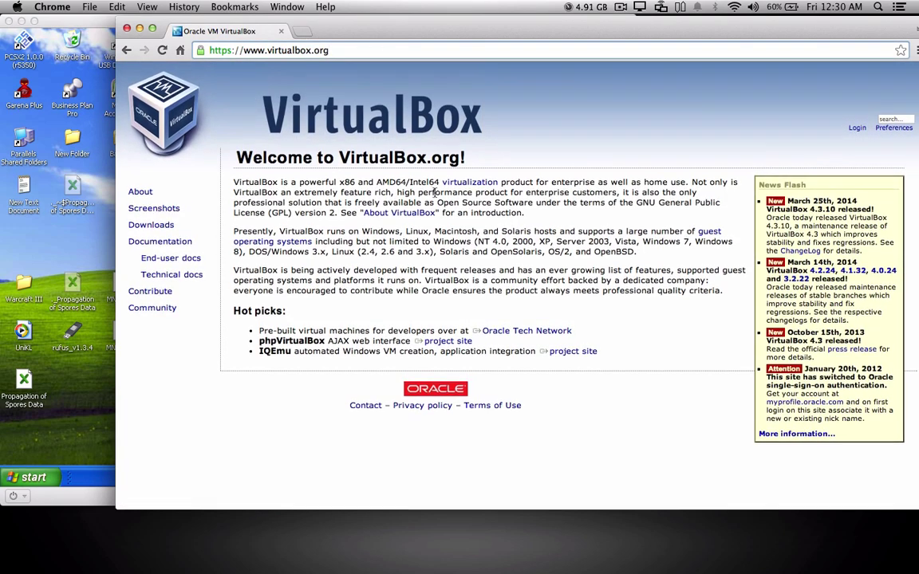
Step: View the VirtualBox Downloads page, then close the browser
left_click(151, 225)
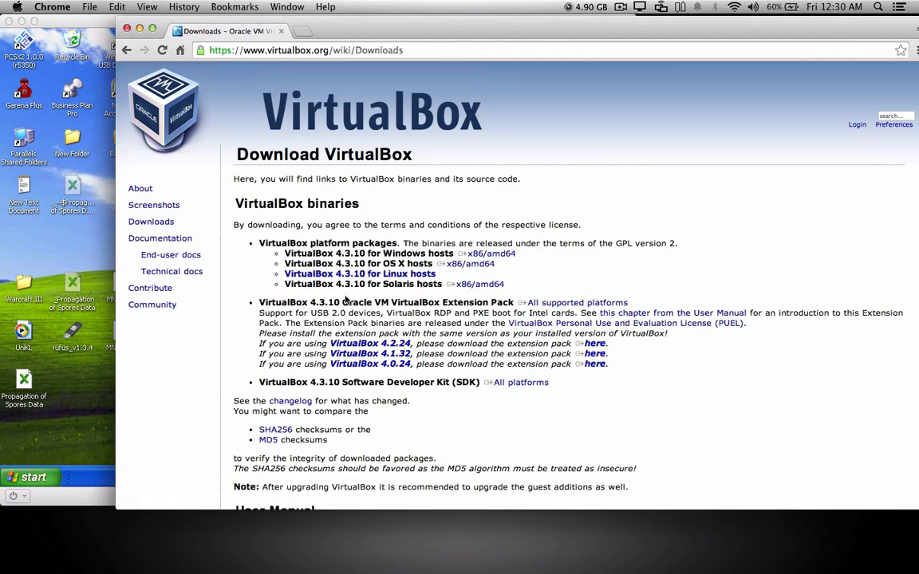
scroll(335, 239, "down", 3)
scroll(430, 296, "up", 3)
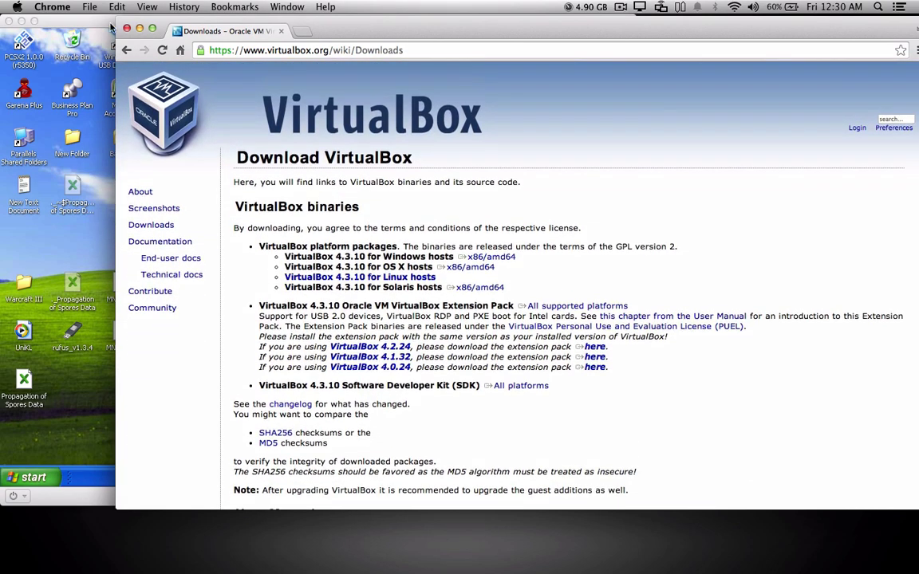
left_click(127, 29)
Step: Show the Virtual Machines List from the Parallels Dock menu
left_click_drag(705, 226, 758, 322)
left_click(594, 561)
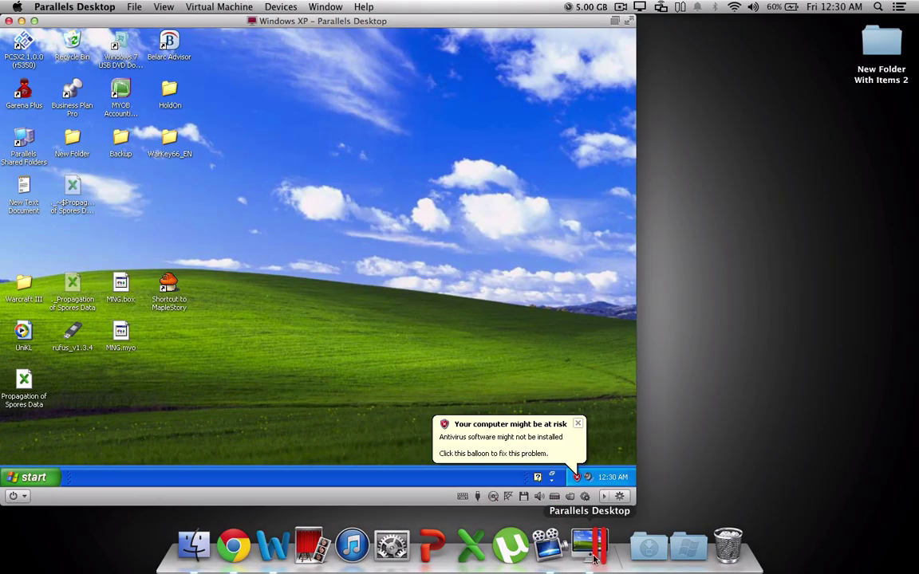
right_click(594, 558)
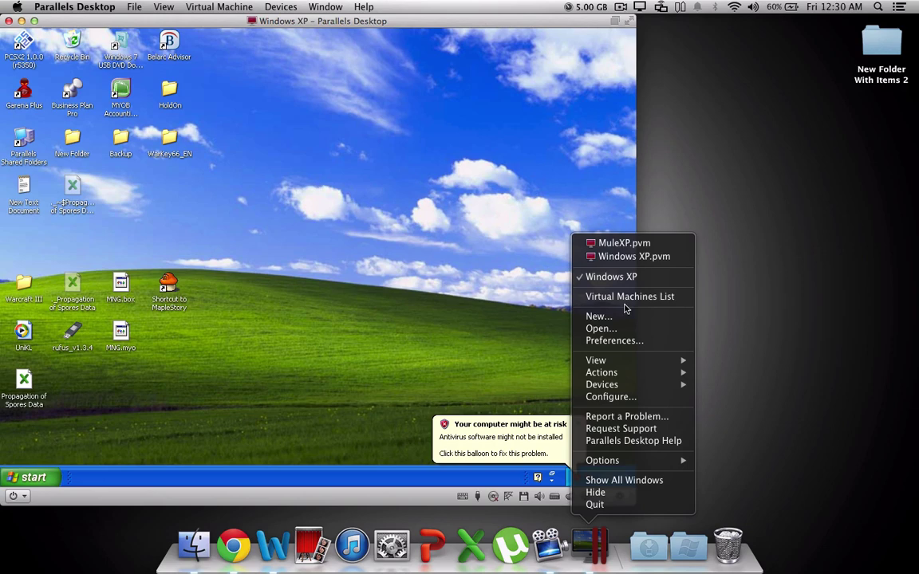
left_click(623, 300)
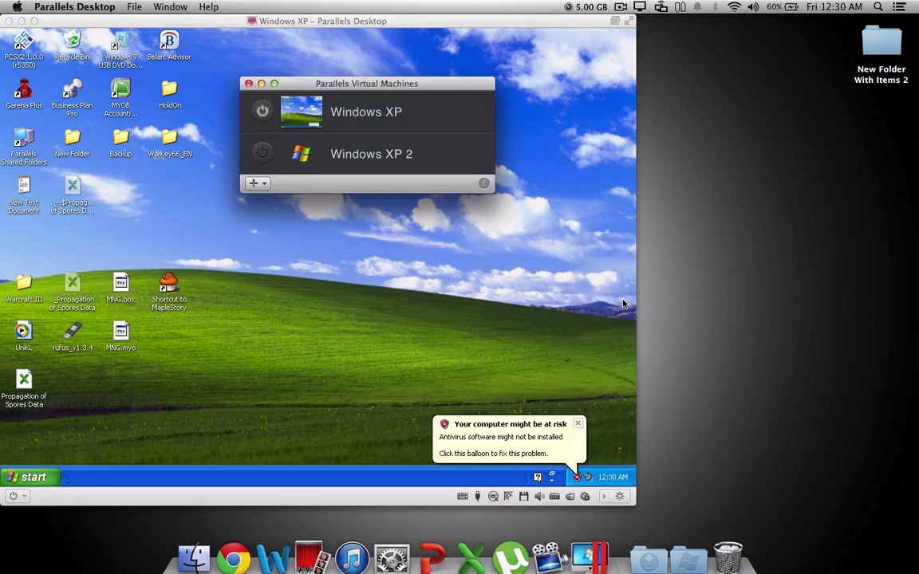
Step: Start a New virtual machine from the + menu, then close the Parallels Wizard
left_click(254, 184)
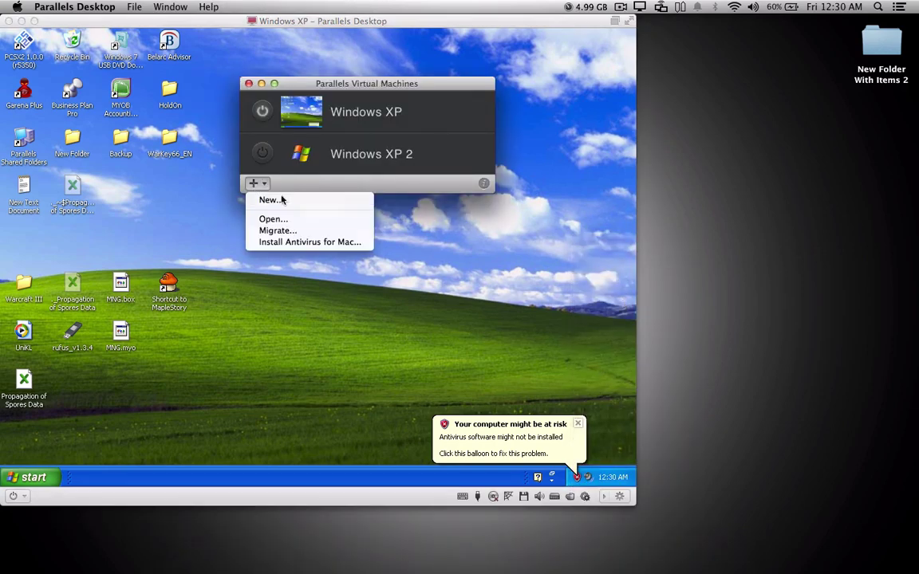
left_click(268, 201)
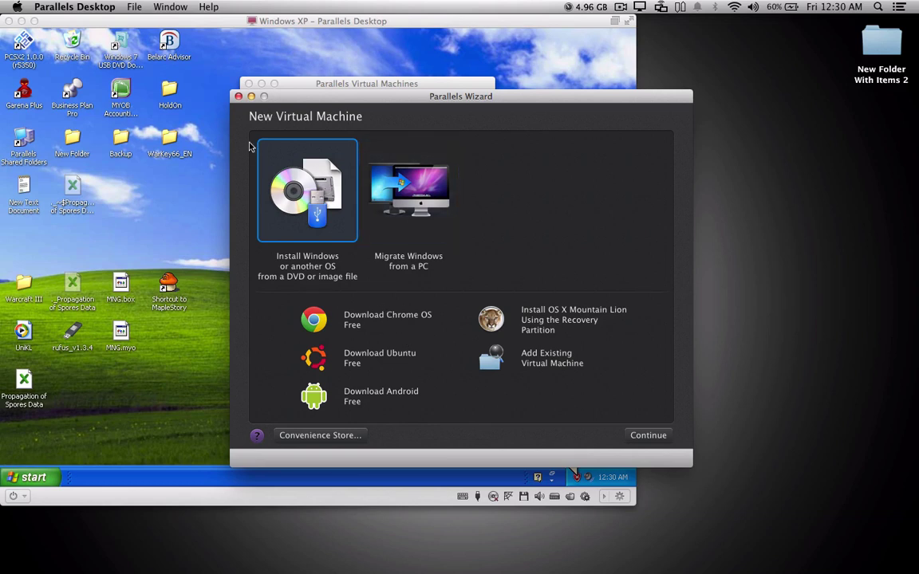
left_click(238, 96)
Step: Move the Virtual Machines list to the right and start Windows XP 2
left_click_drag(297, 93, 519, 97)
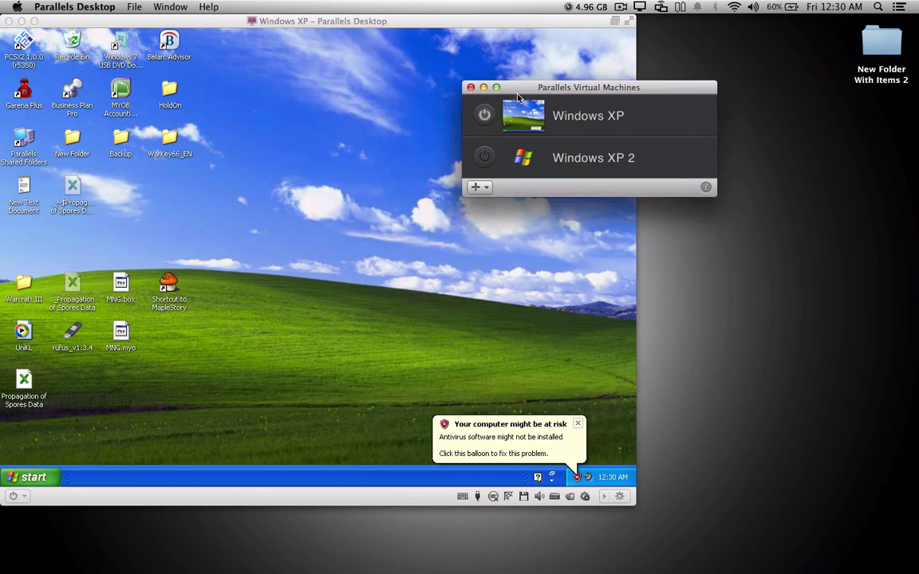
left_click_drag(518, 89, 610, 80)
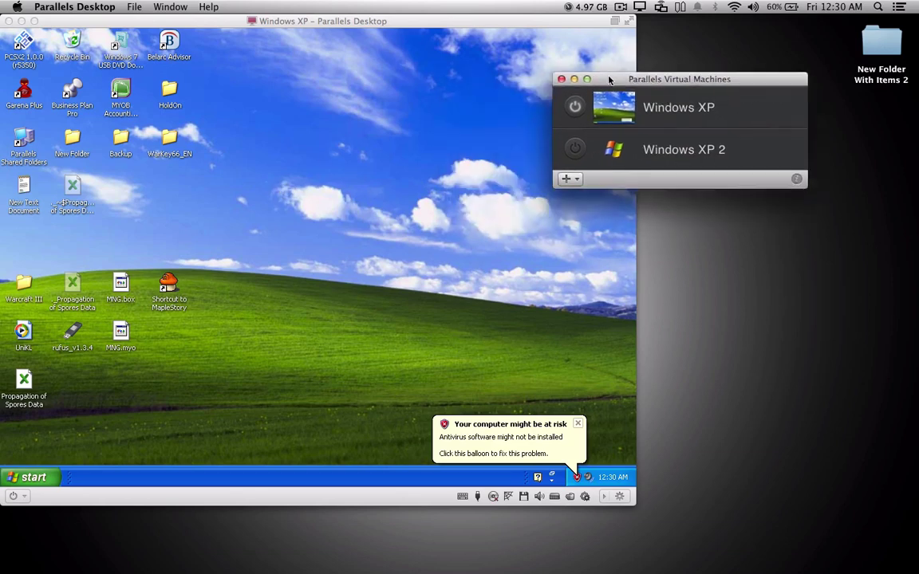
left_click(261, 211)
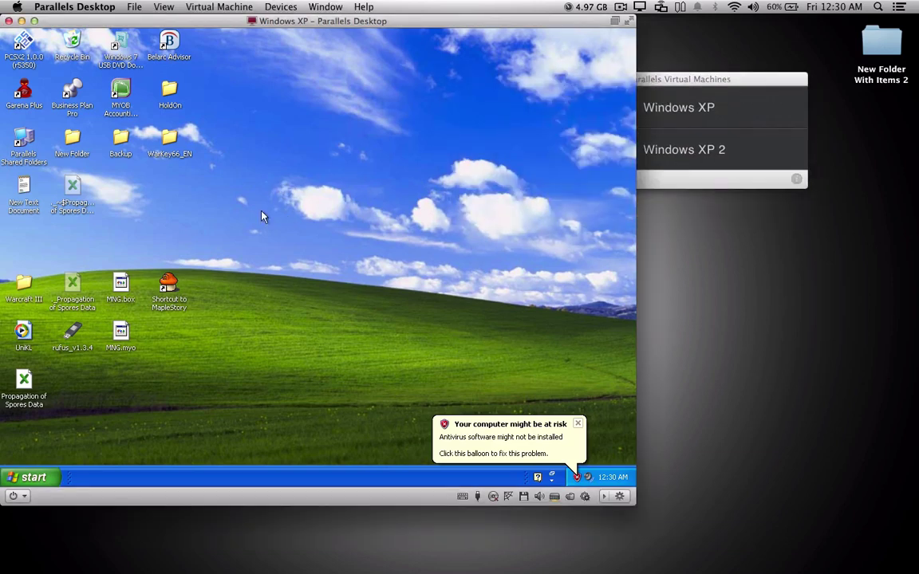
left_click(664, 83)
double_click(684, 149)
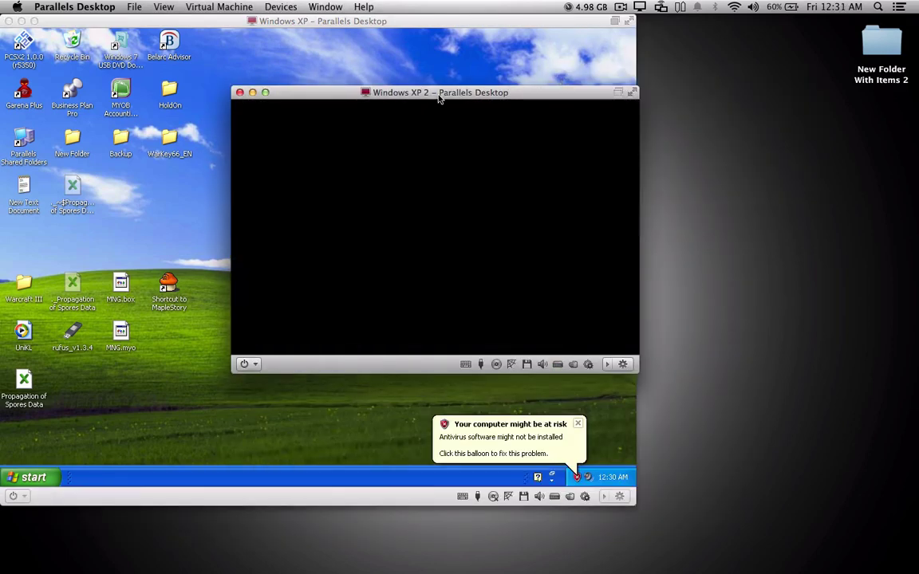
Step: Place Windows XP 2 at the upper right and select MapleStory in the first VM
left_click_drag(439, 97, 681, 57)
left_click(311, 169)
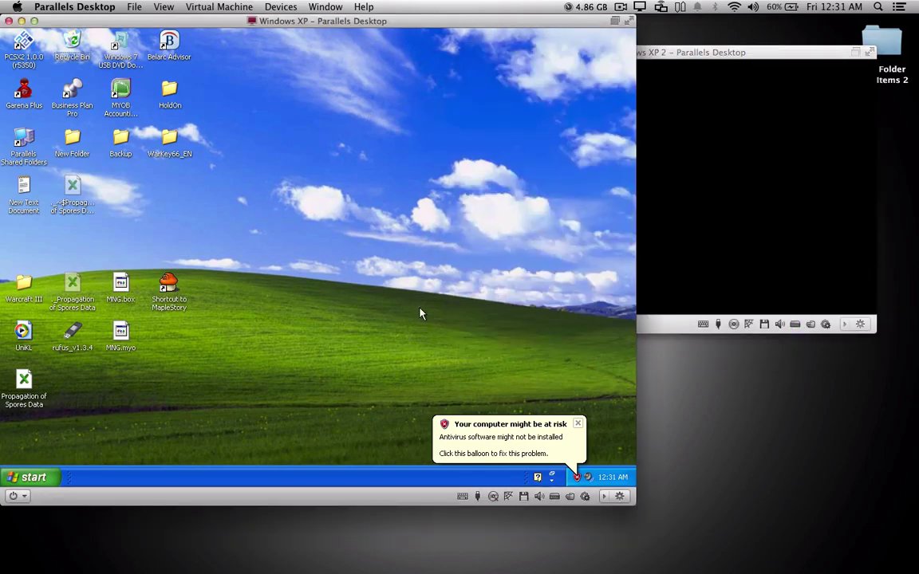
left_click(166, 302)
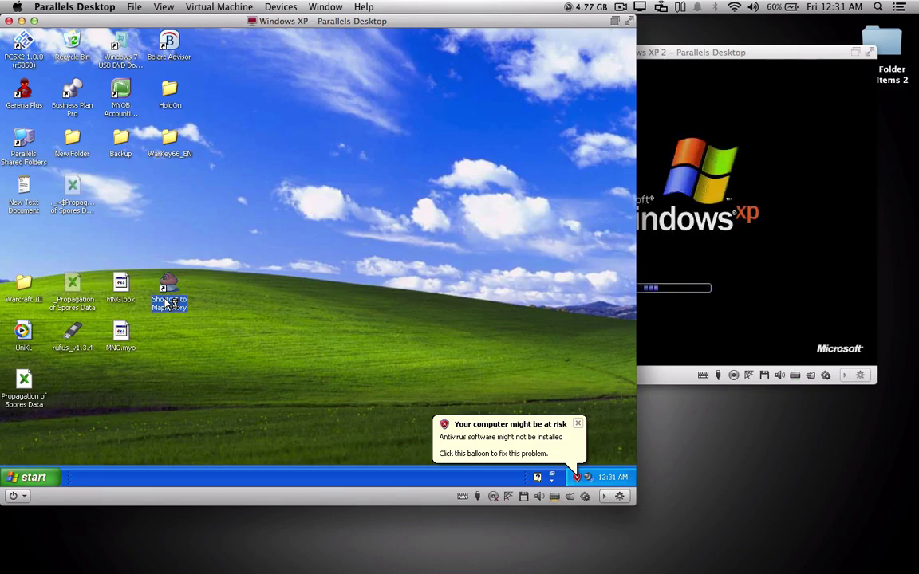
Step: Launch MapleStory, dismiss the Themida VM error, and ready 'regedit' in the Run dialog
double_click(165, 303)
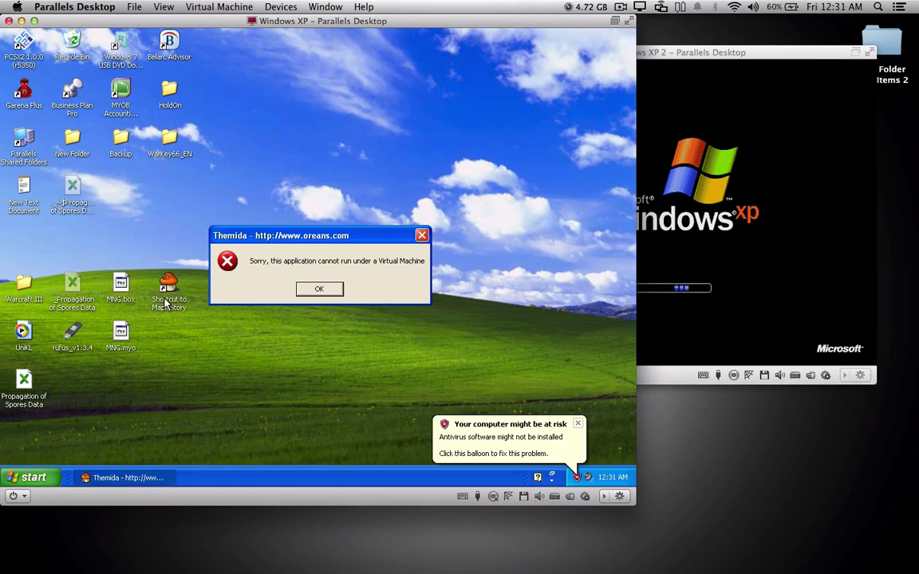
left_click(320, 290)
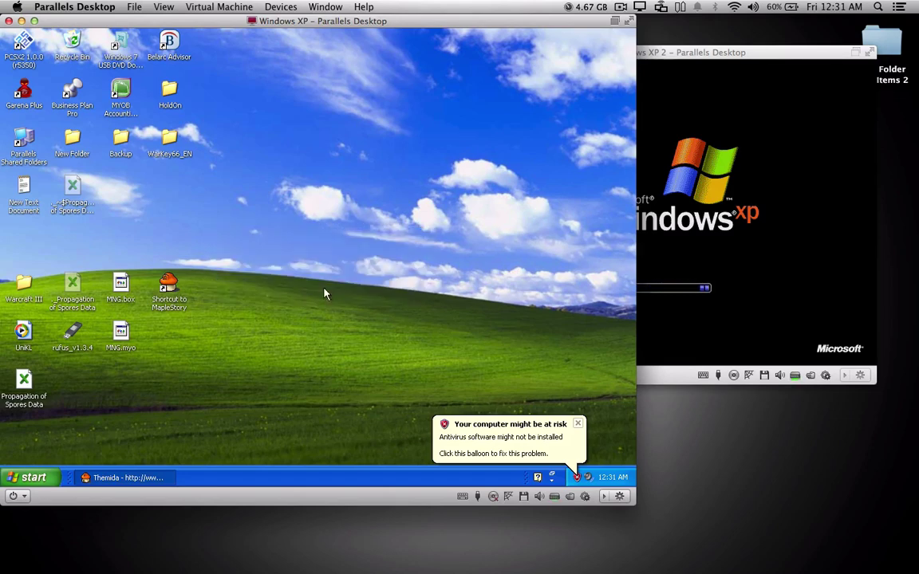
left_click(32, 477)
left_click(151, 428)
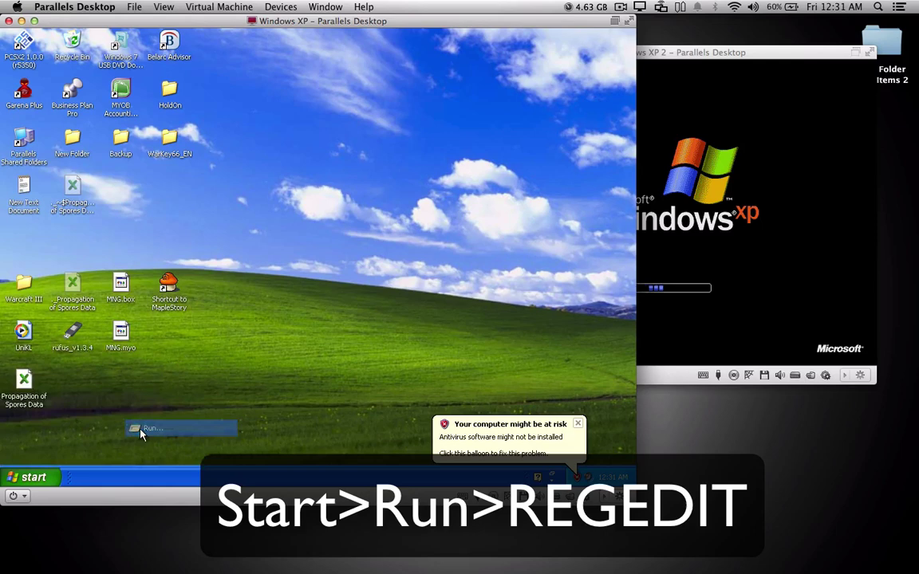
left_click(77, 407)
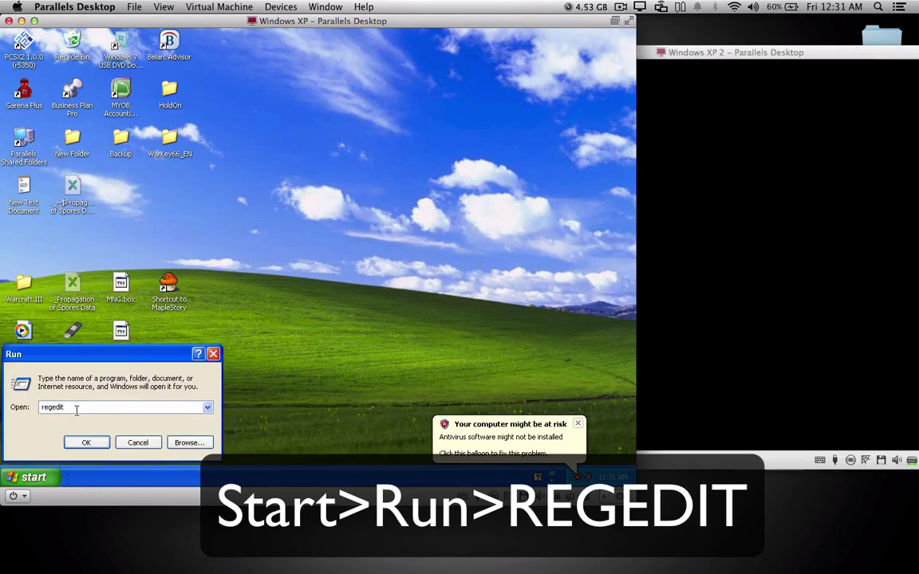
left_click_drag(133, 358, 172, 342)
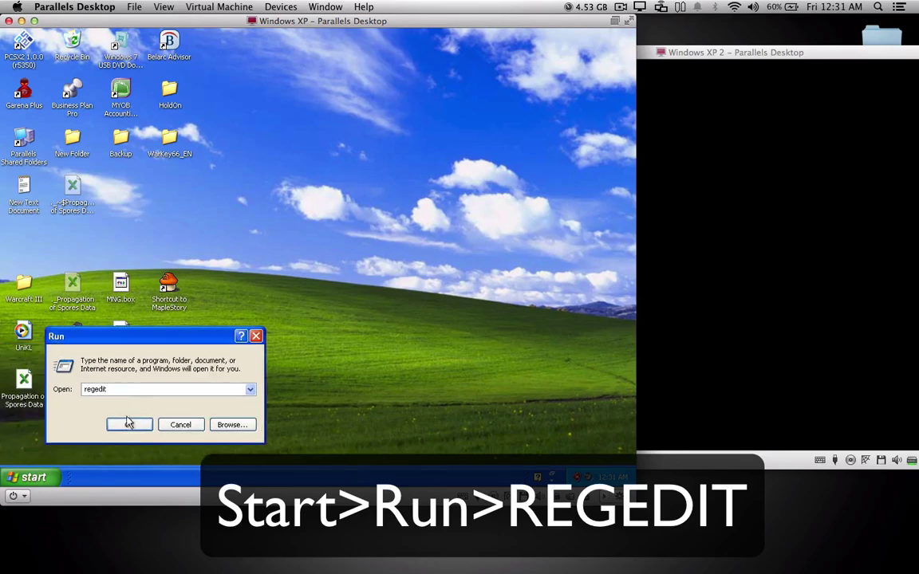
Step: Launch Registry Editor and collapse the tree back to HKEY_LOCAL_MACHINE
left_click(125, 427)
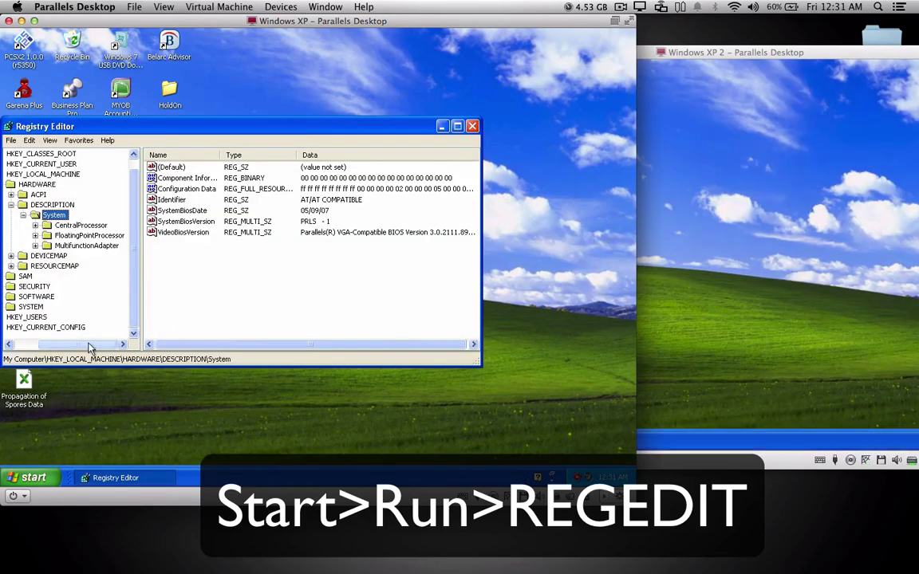
left_click(56, 215)
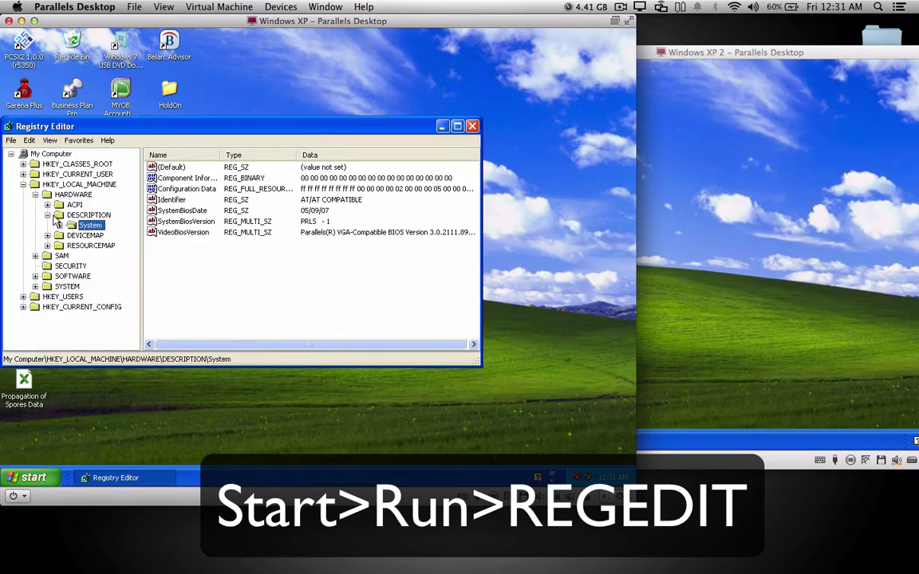
left_click(47, 214)
left_click(36, 193)
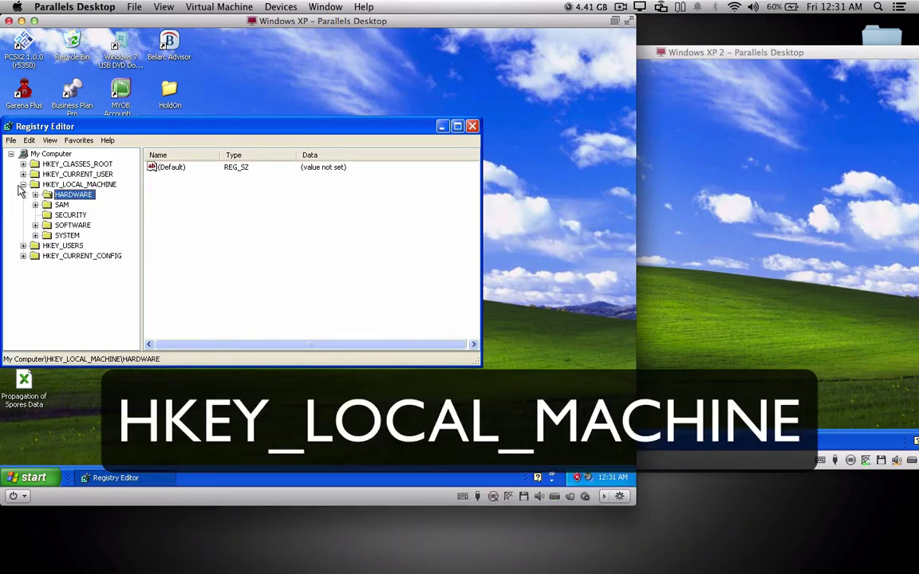
left_click(23, 184)
left_click(156, 190)
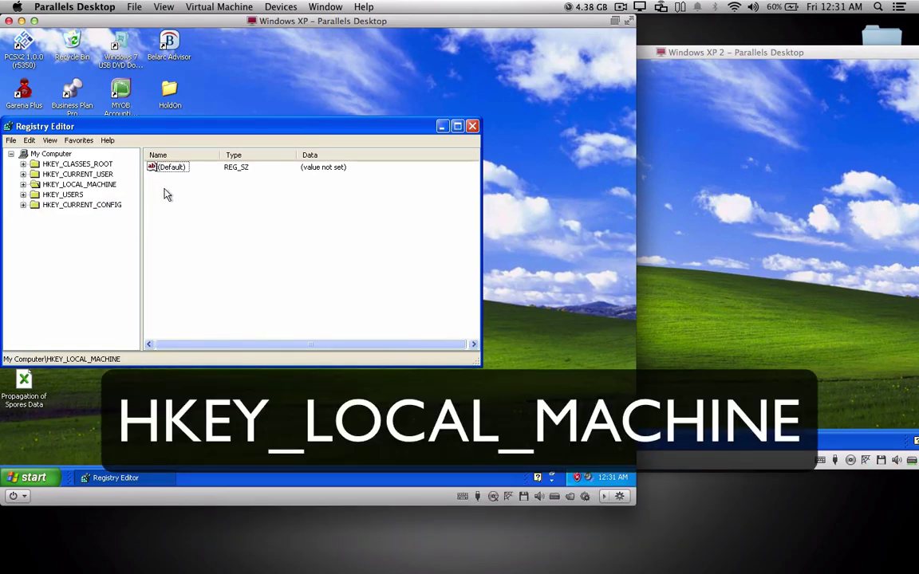
Step: Expand HKEY_LOCAL_MACHINE > HARDWARE > DESCRIPTION and select System to list VideoBiosVersion
left_click(35, 185)
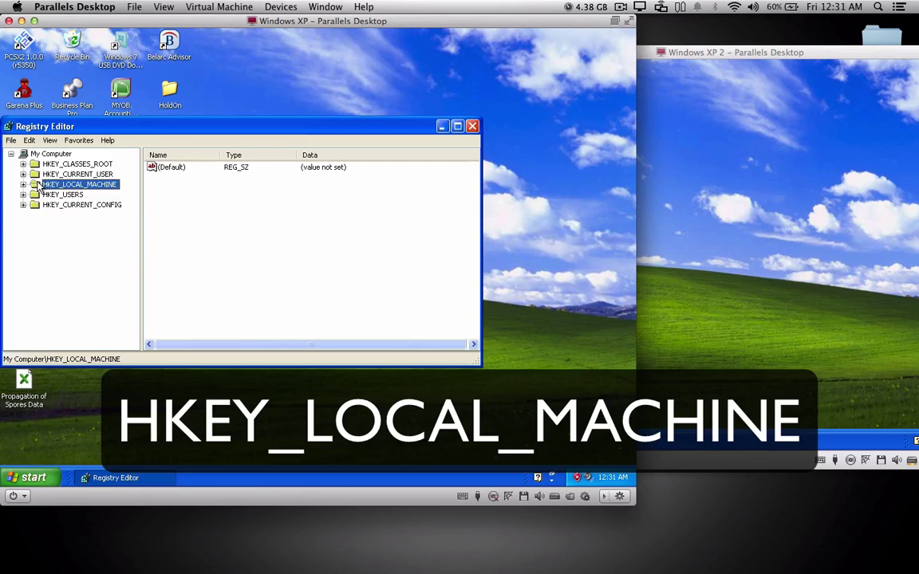
left_click(24, 185)
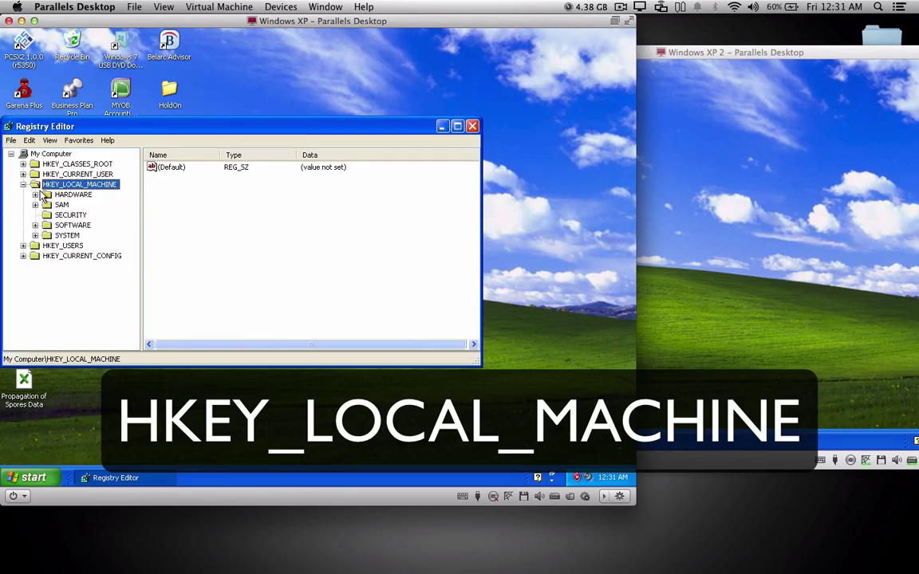
left_click(35, 194)
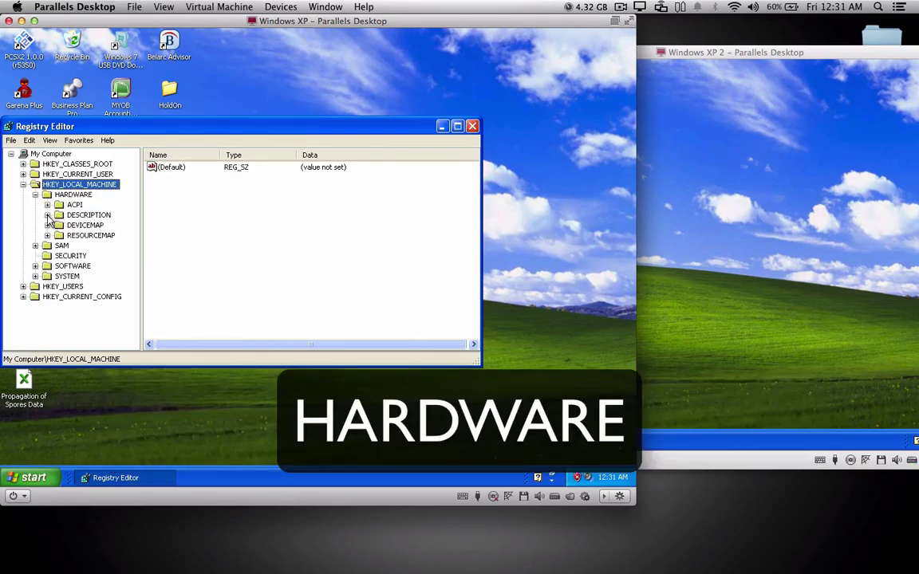
left_click(47, 215)
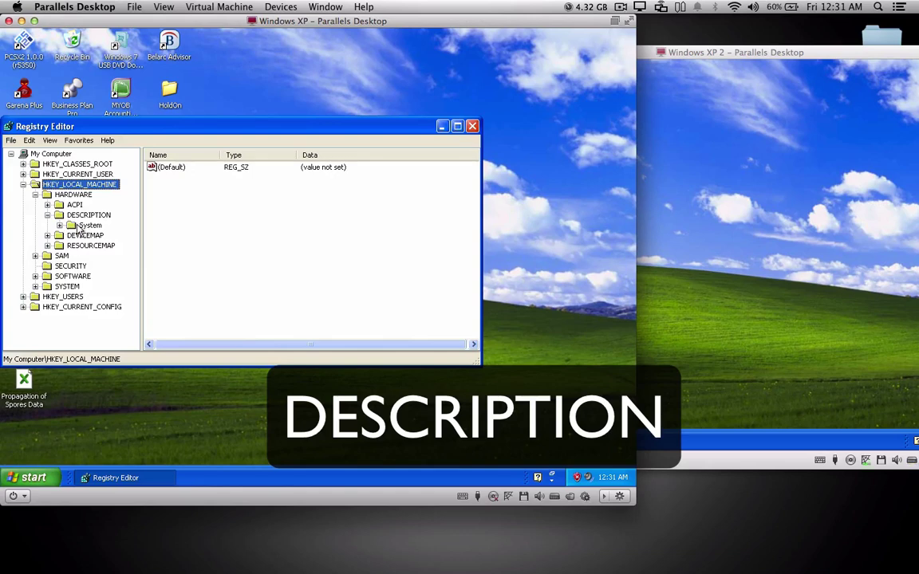
left_click(79, 227)
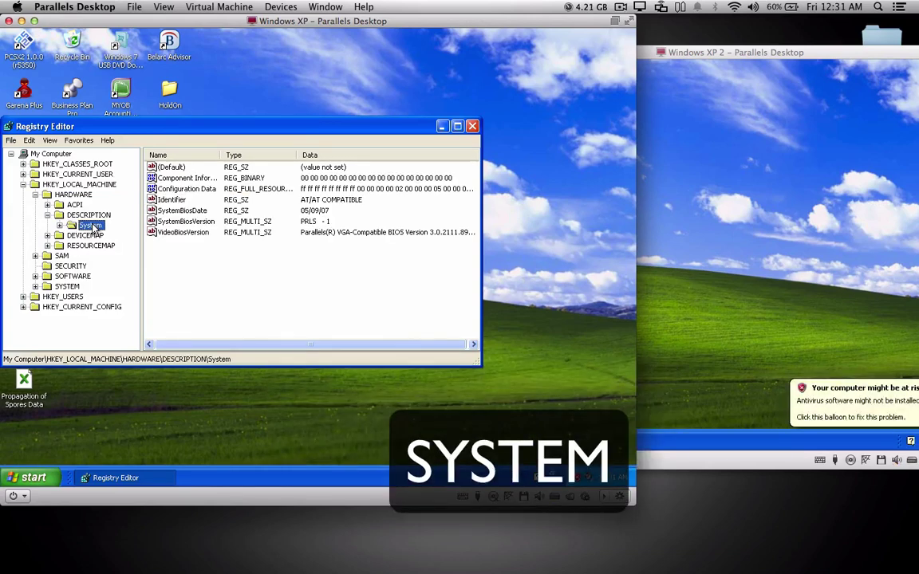
left_click(59, 226)
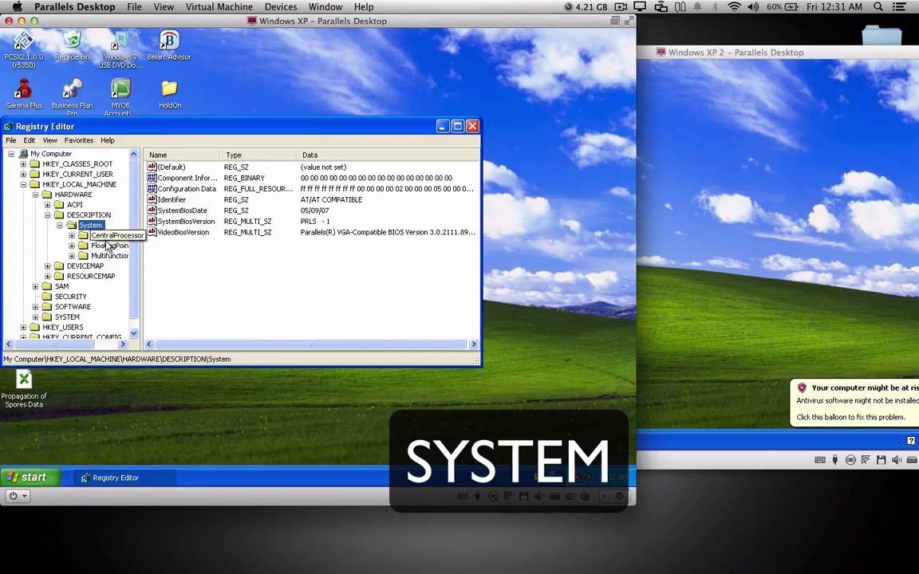
Step: Change the VideoBiosVersion value data to 'Change it to whatever'
double_click(192, 237)
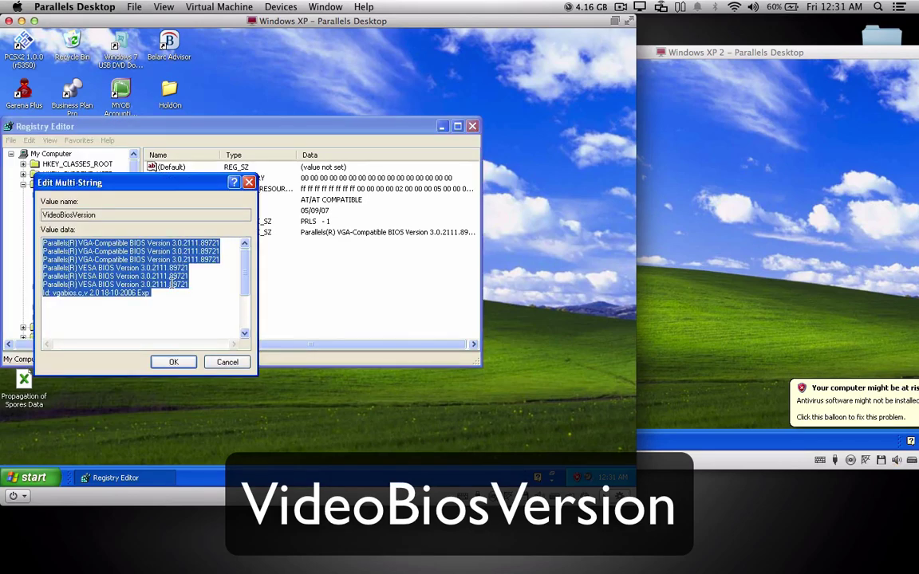
type("Change it to whatever")
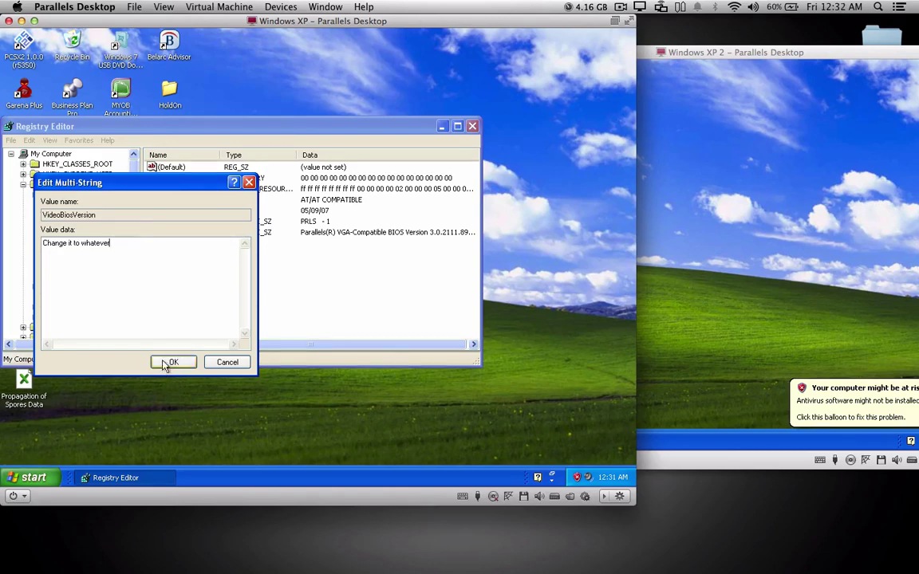
left_click(170, 363)
Step: Close Registry Editor and select the MapleStory shortcut on the desktop
left_click(242, 281)
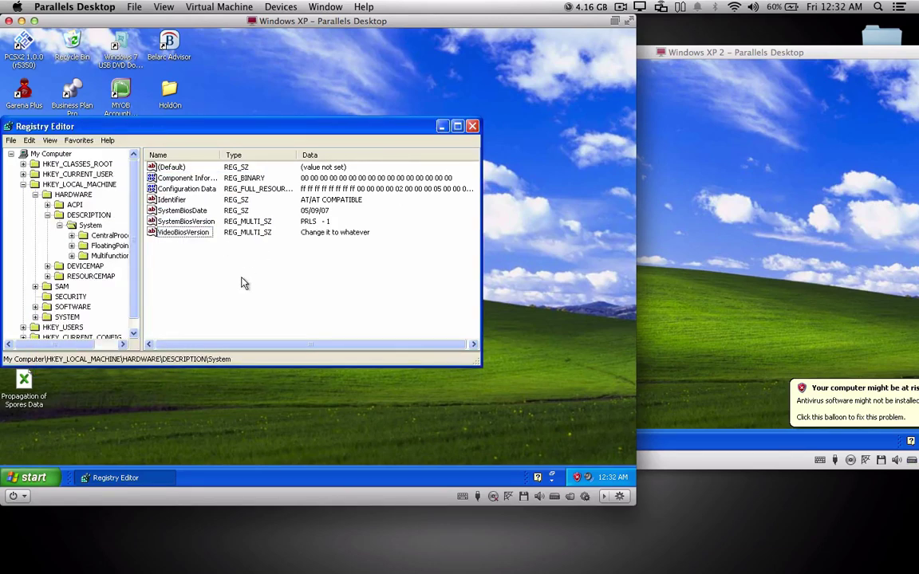
left_click(472, 126)
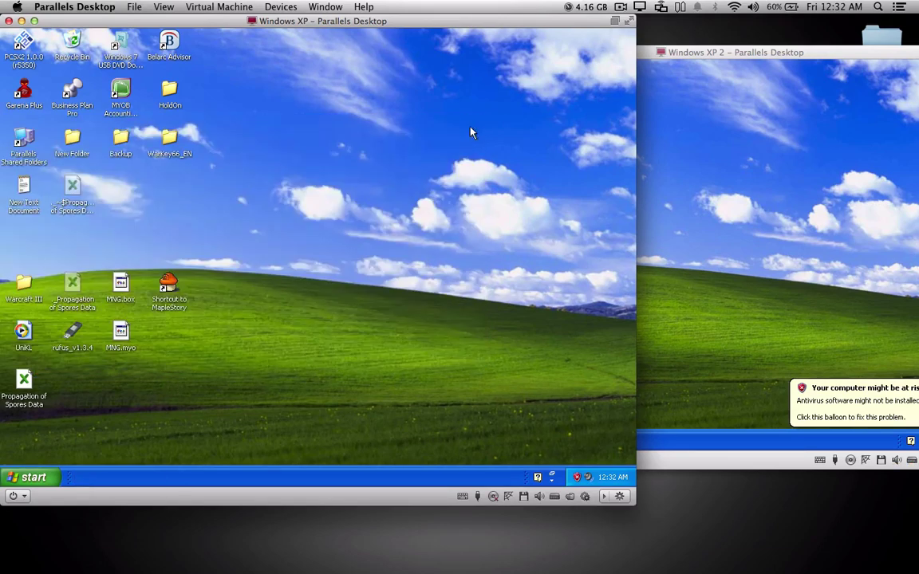
left_click(172, 289)
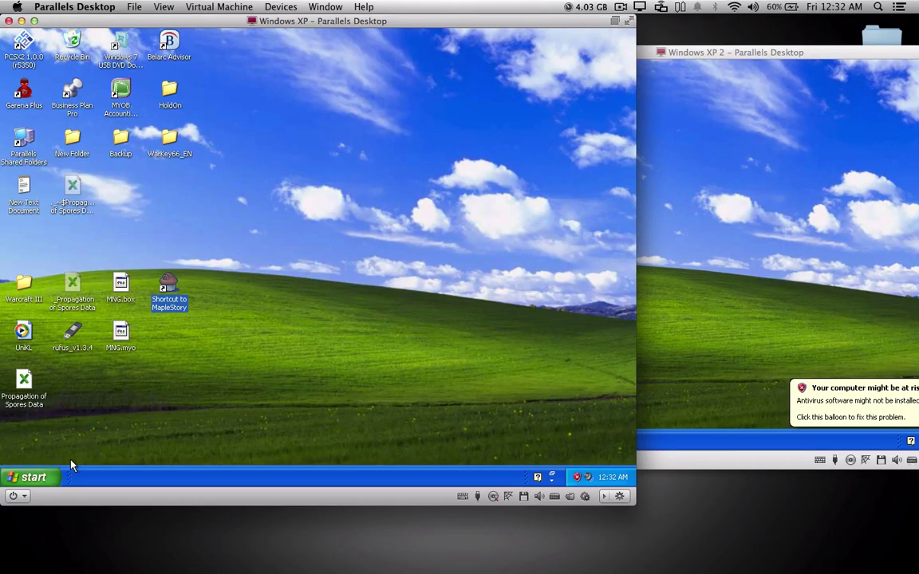
Step: In Windows XP 2, run regedit from Start > Run
left_click(782, 244)
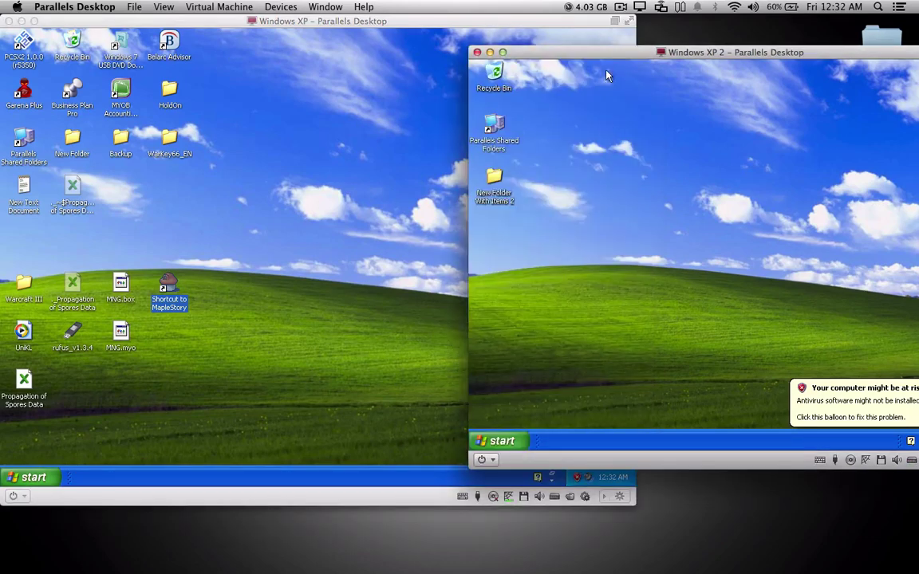
left_click_drag(606, 52, 466, 57)
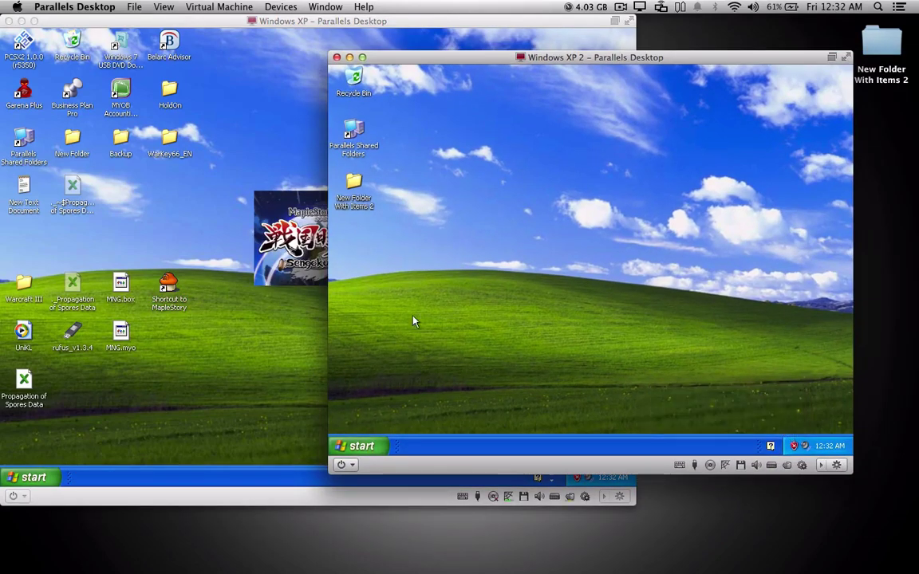
left_click(359, 446)
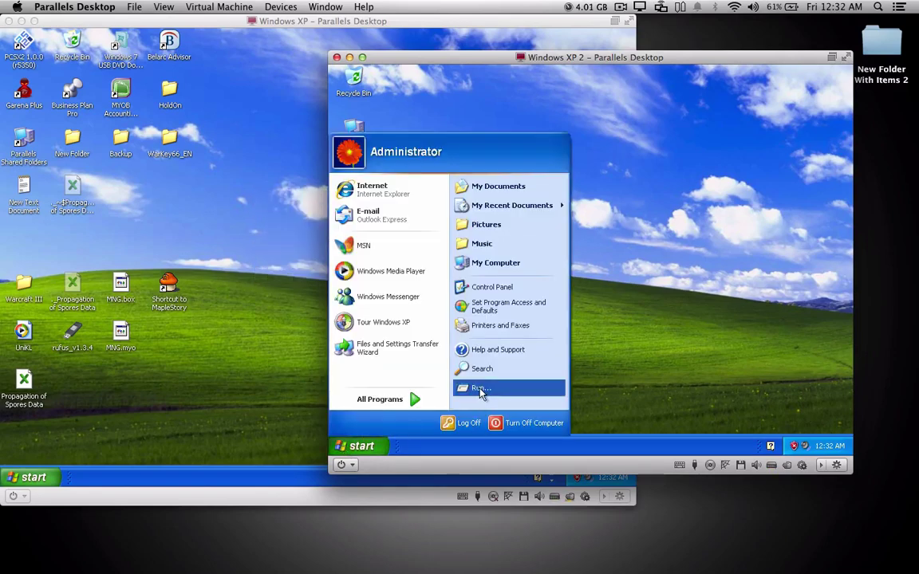
left_click(481, 389)
left_click(410, 410)
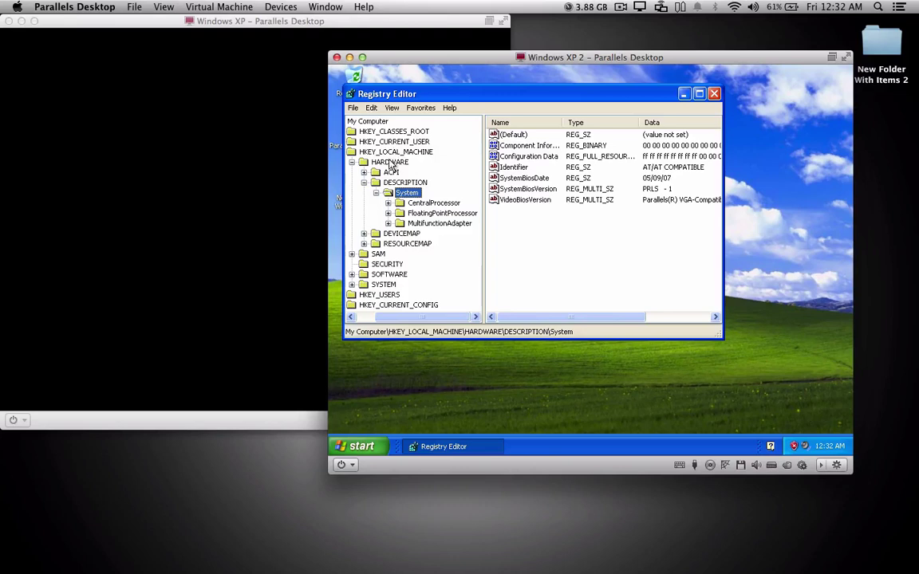
Step: Set VideoBiosVersion to 'Nobox', then to 'Fuck Maplestory VM', and close Registry Editor
double_click(522, 200)
type("Nobox")
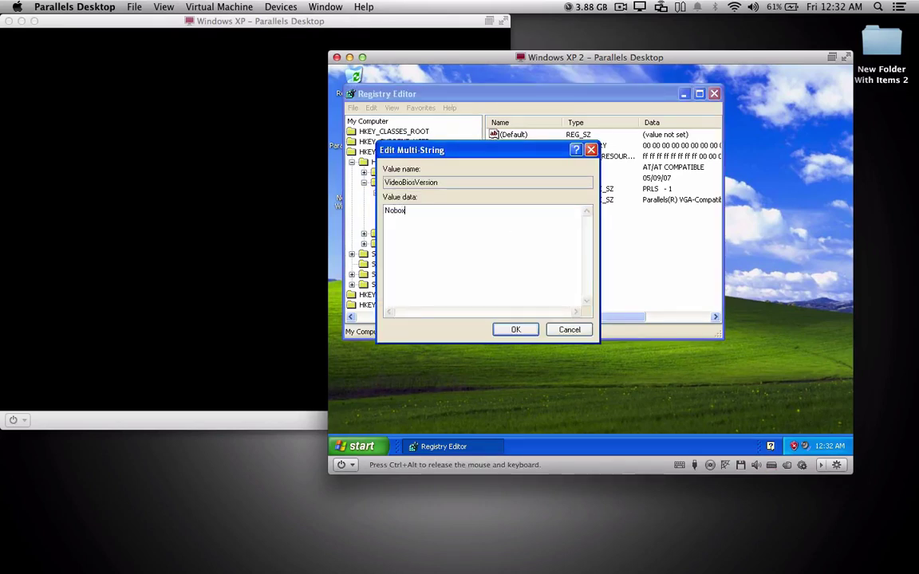
left_click(518, 329)
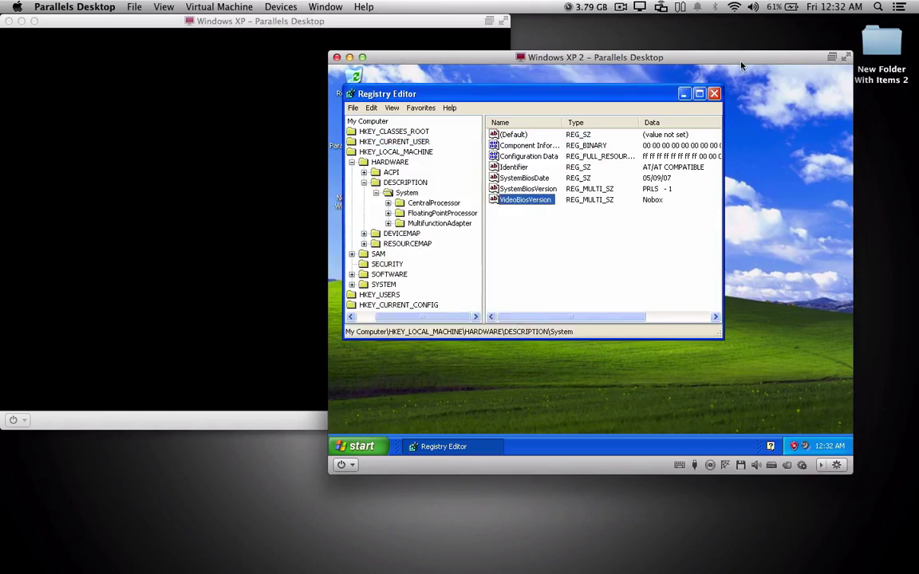
double_click(522, 199)
type("F")
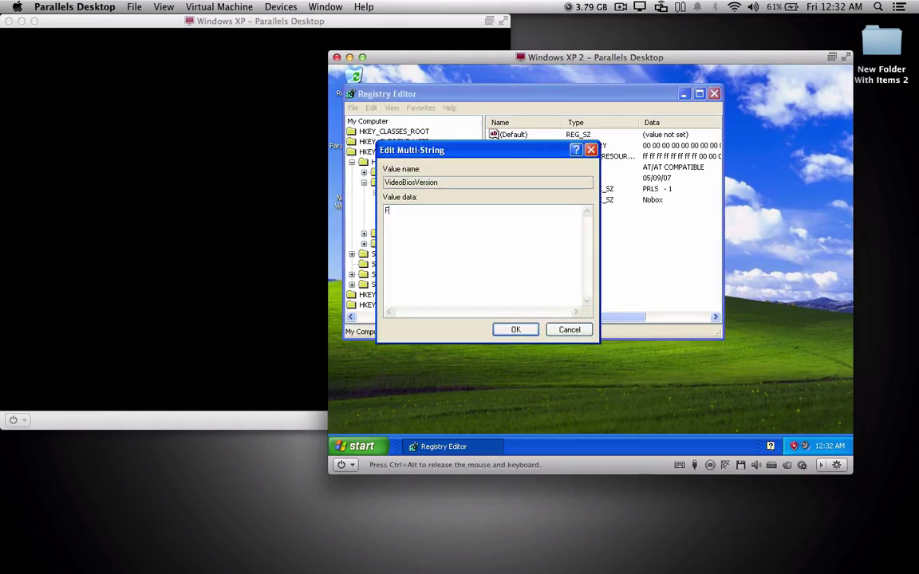
type("uck Maplestory VM")
left_click(515, 329)
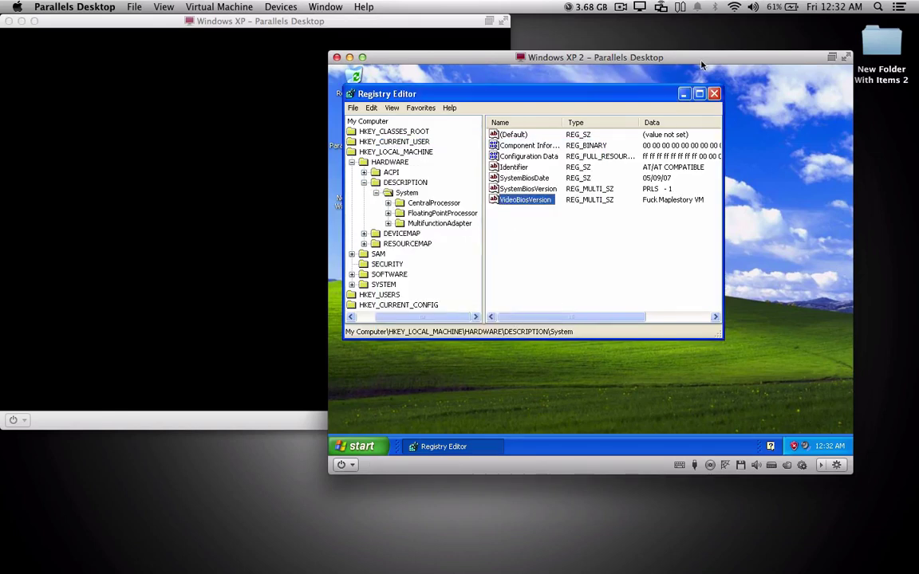
left_click(714, 94)
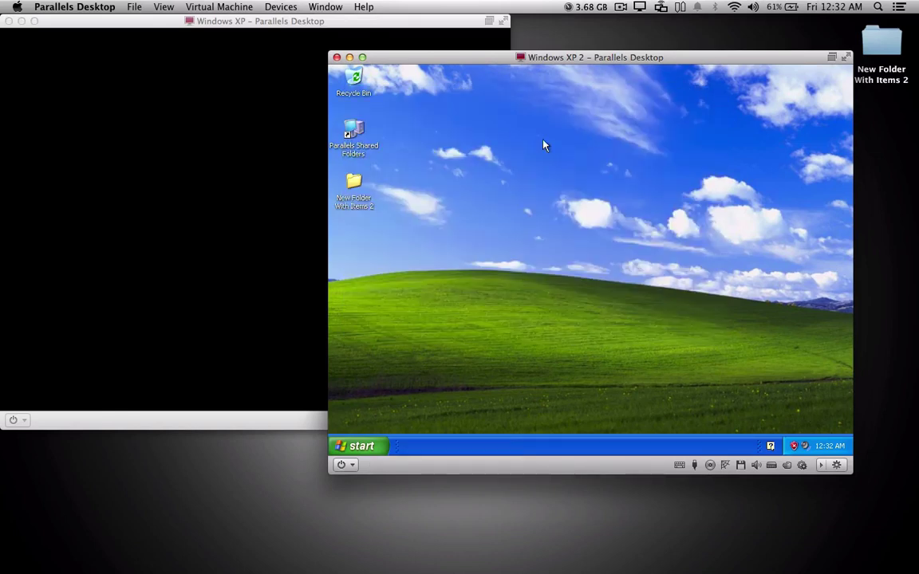
Step: Run MapleStory from the shared Home MapleStorySEA folder and close the folder window
double_click(351, 130)
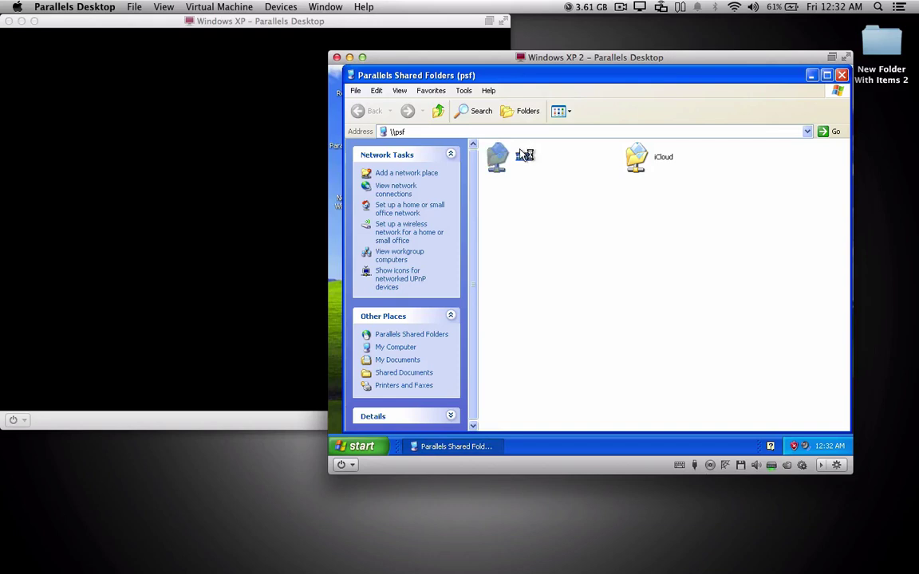
double_click(522, 155)
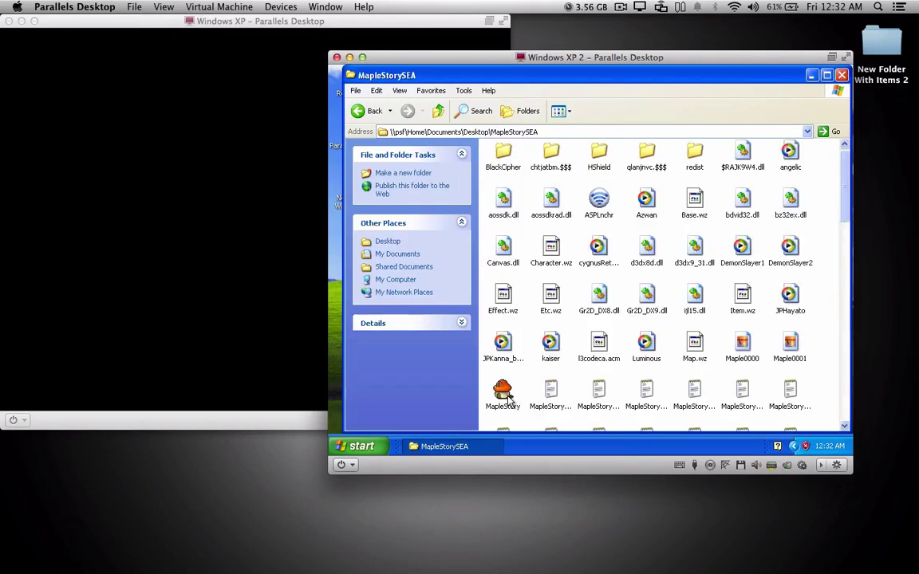
left_click(504, 391)
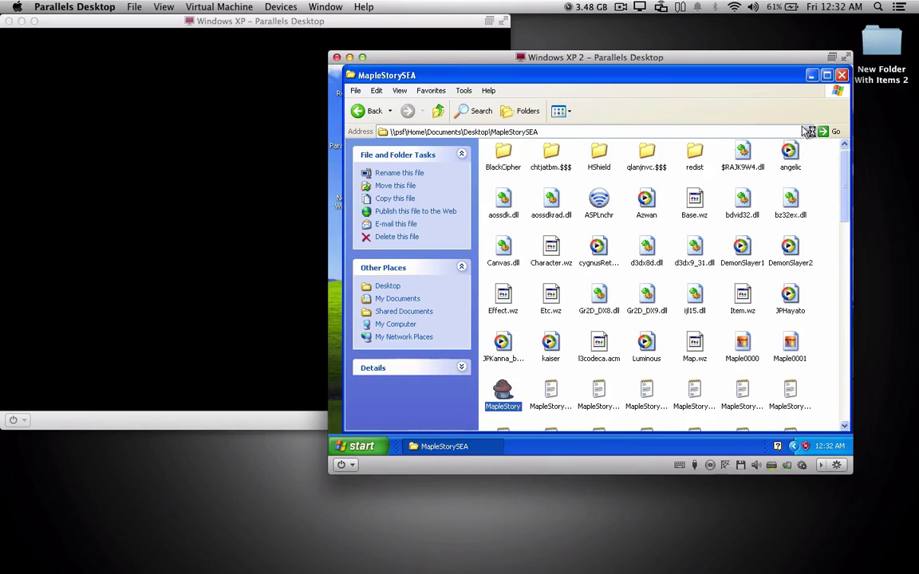
left_click(841, 75)
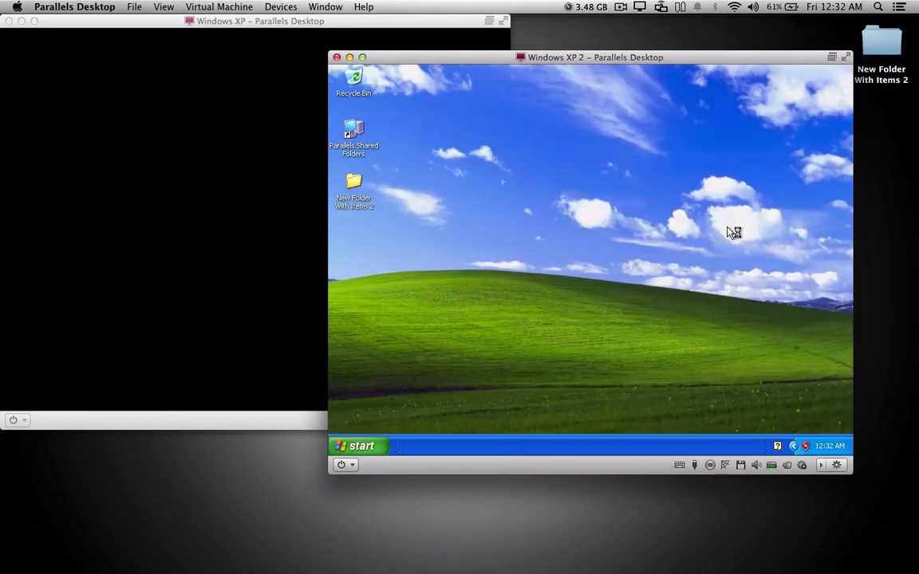
Step: Resize and reposition both Windows XP VM windows to sit side by side
left_click_drag(555, 55, 606, 34)
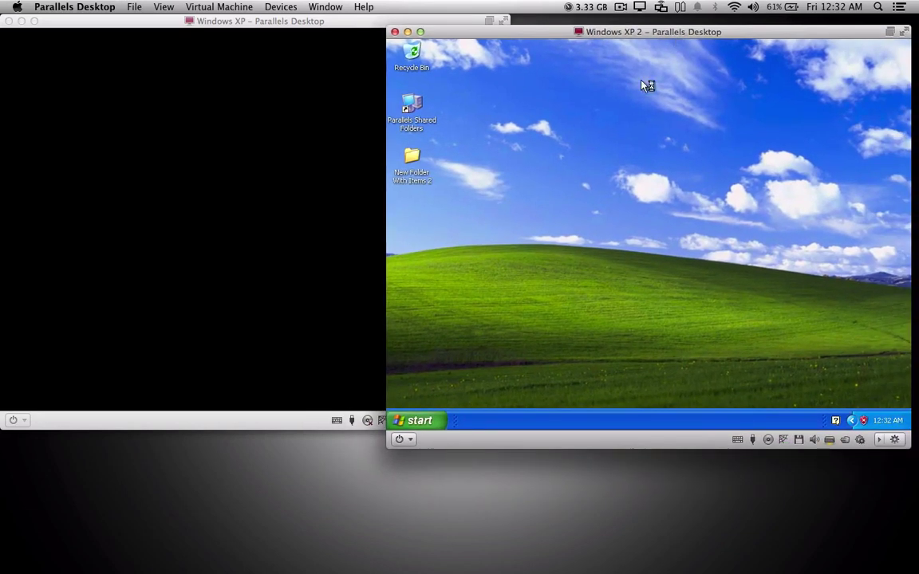
left_click(330, 27)
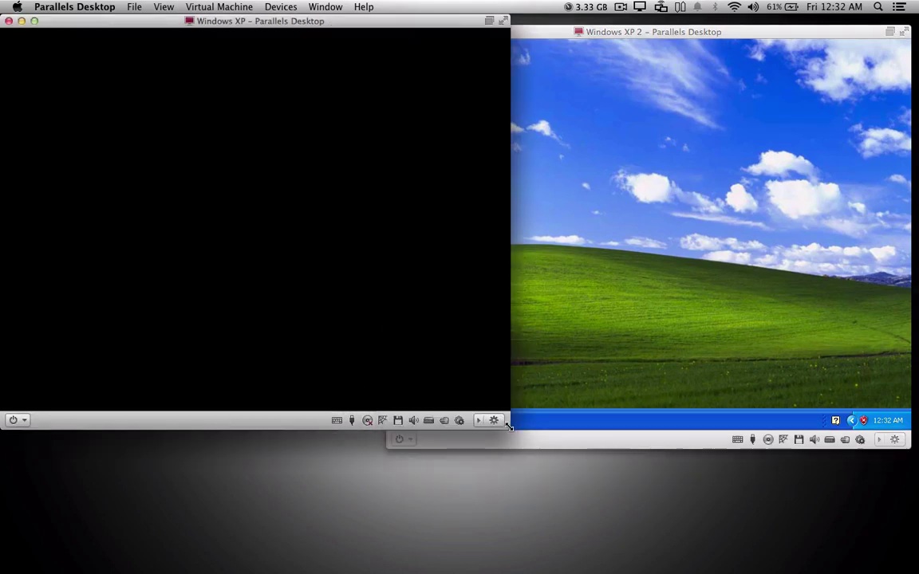
left_click_drag(508, 426, 436, 473)
left_click(638, 437)
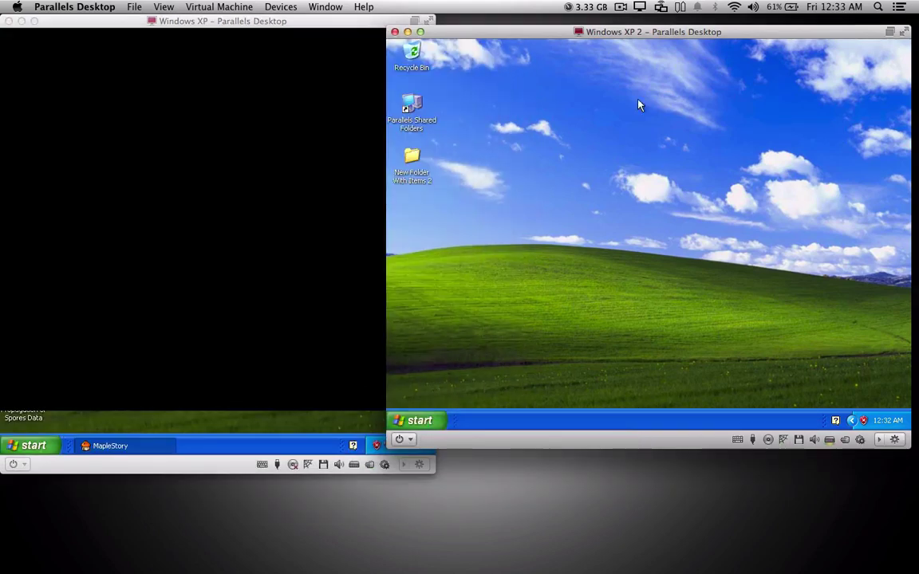
left_click_drag(597, 32, 497, 25)
left_click_drag(811, 437, 855, 466)
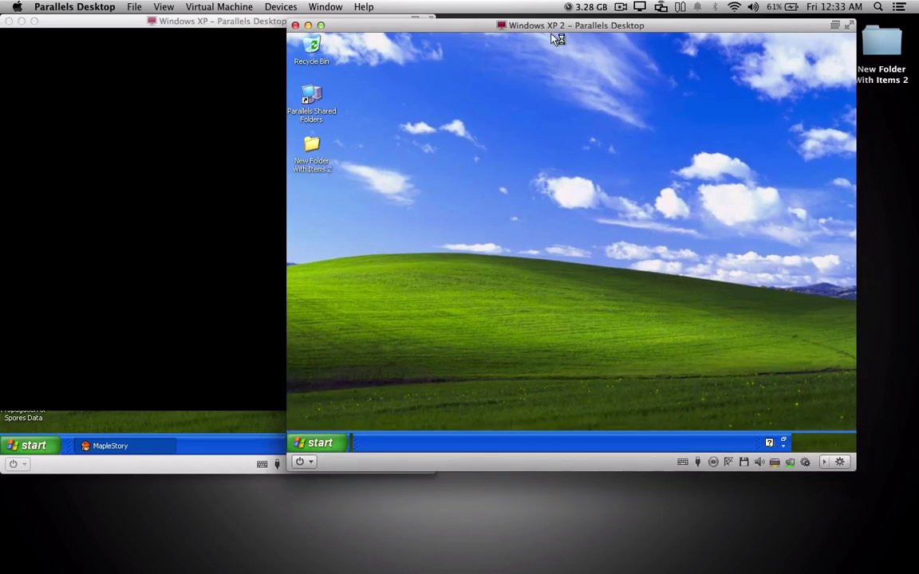
left_click_drag(550, 30, 638, 40)
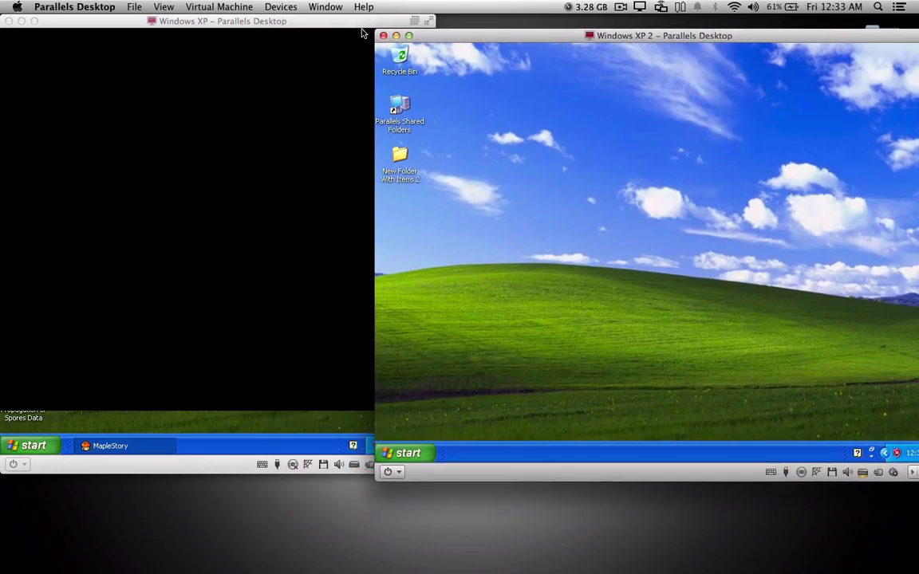
left_click(333, 24)
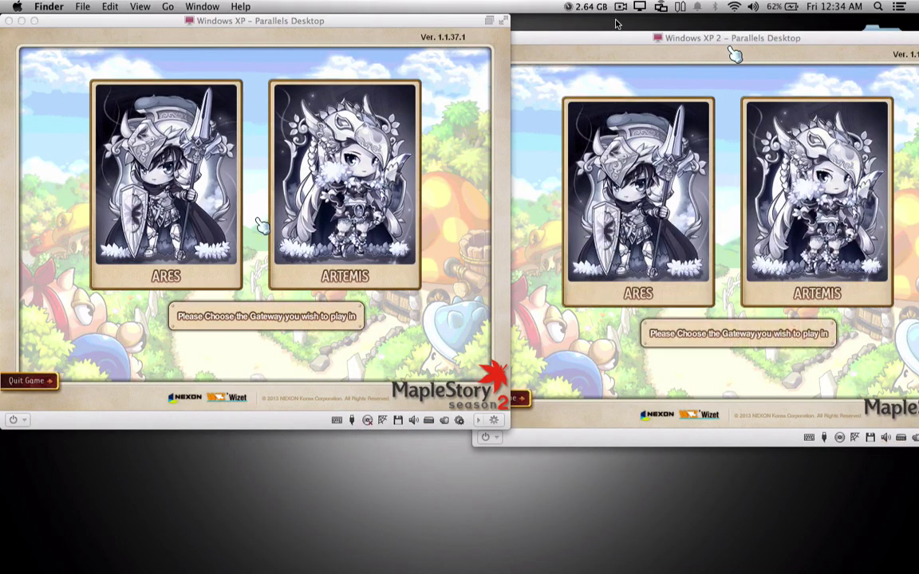
Step: Select the ARES gateway in the first VM's MapleStory launcher
left_click(504, 112)
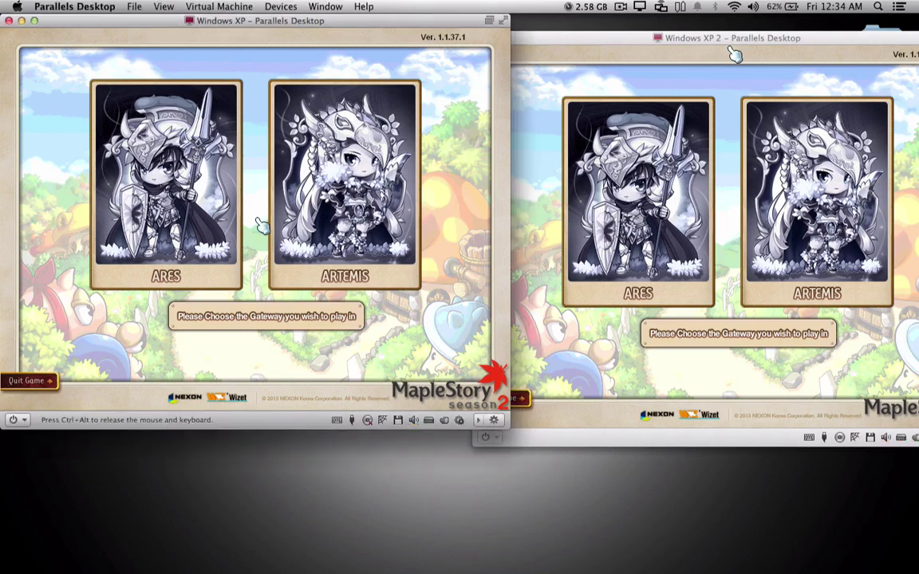
left_click(126, 187)
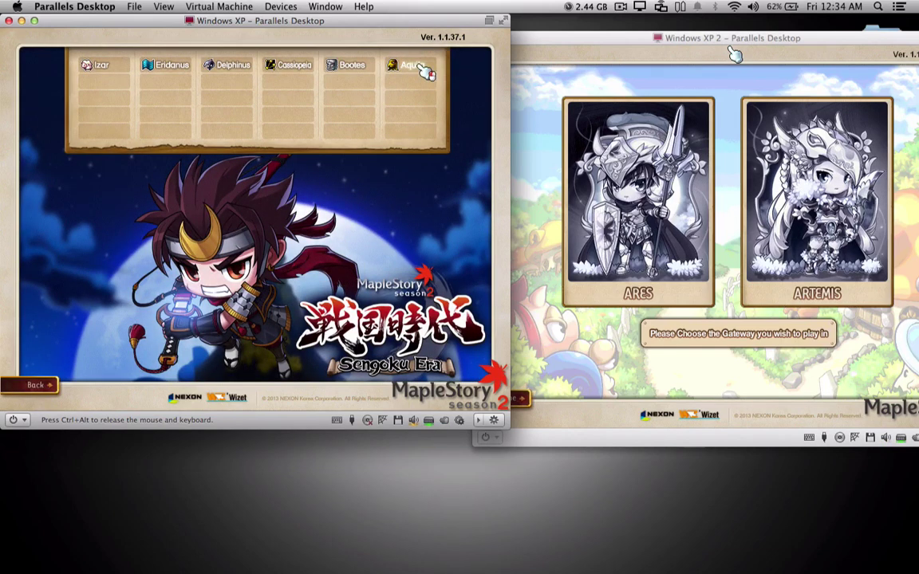
Step: Join Aquila channel 1 in the first VM, entering the captcha to connect
left_click(425, 70)
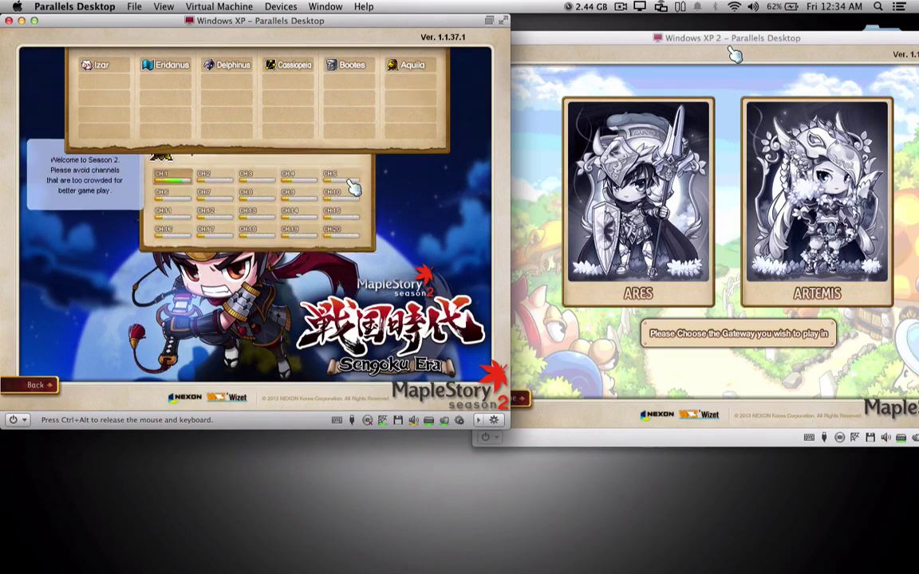
double_click(179, 205)
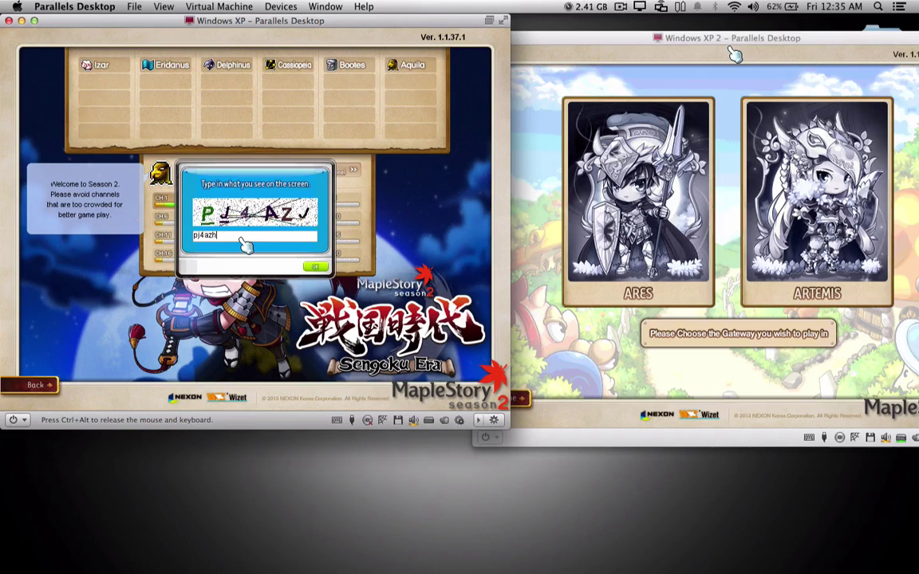
type("pj4azj")
key("Return")
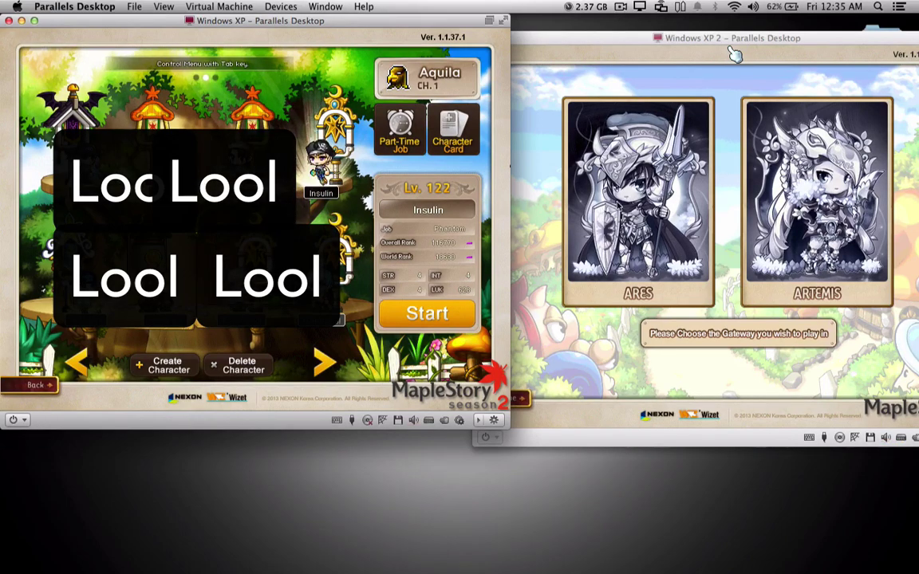
Step: In the second VM, choose the Ares gateway and join Aquila channel 1 with its captcha
left_click_drag(733, 53, 695, 53)
left_click(633, 243)
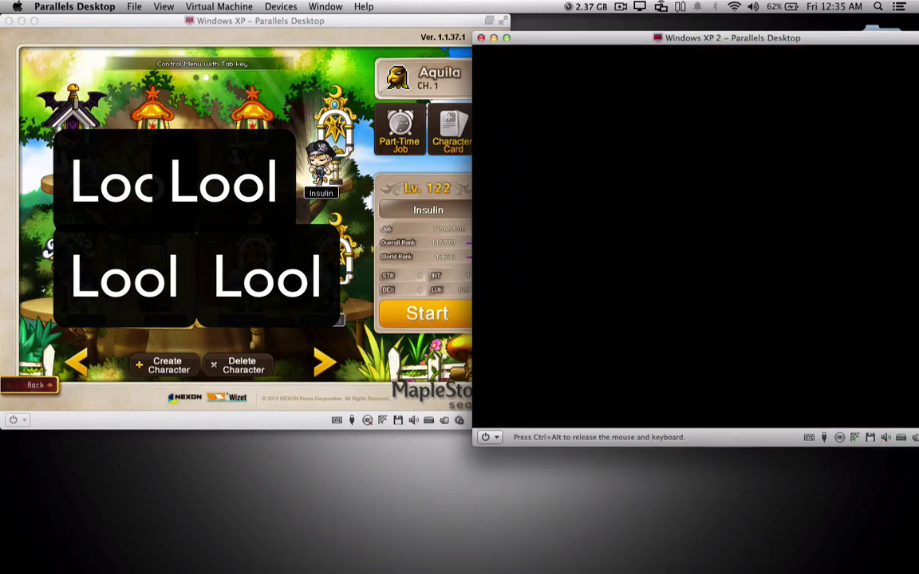
key("XF86AudioRaiseVolume")
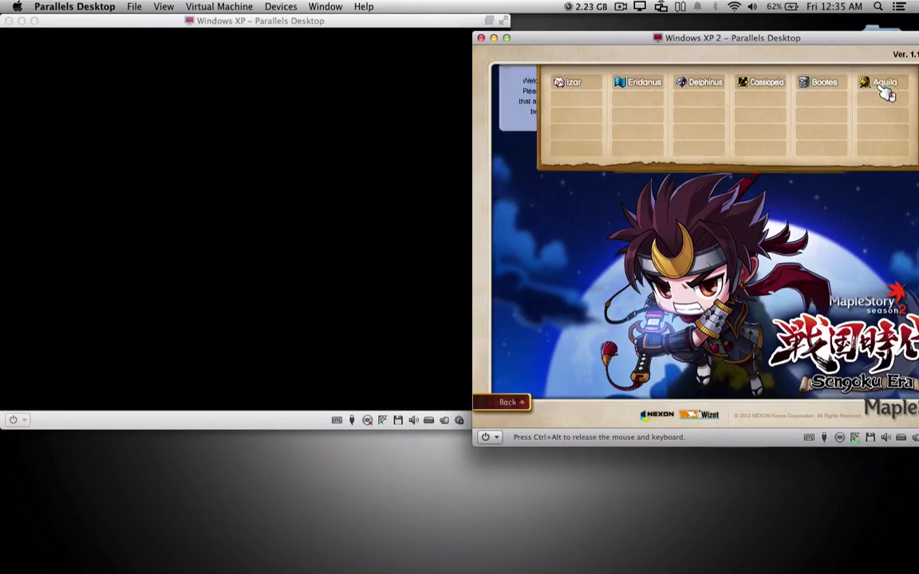
left_click(882, 83)
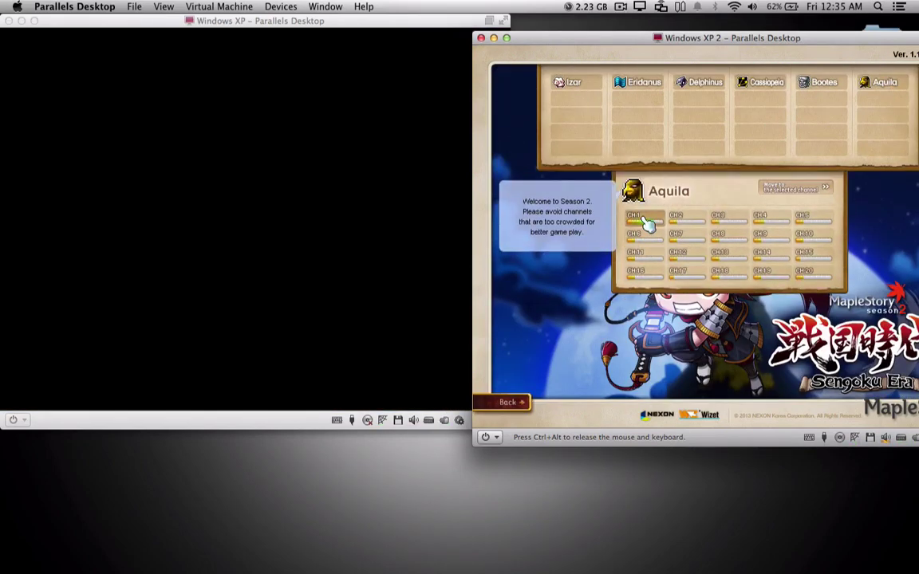
double_click(646, 222)
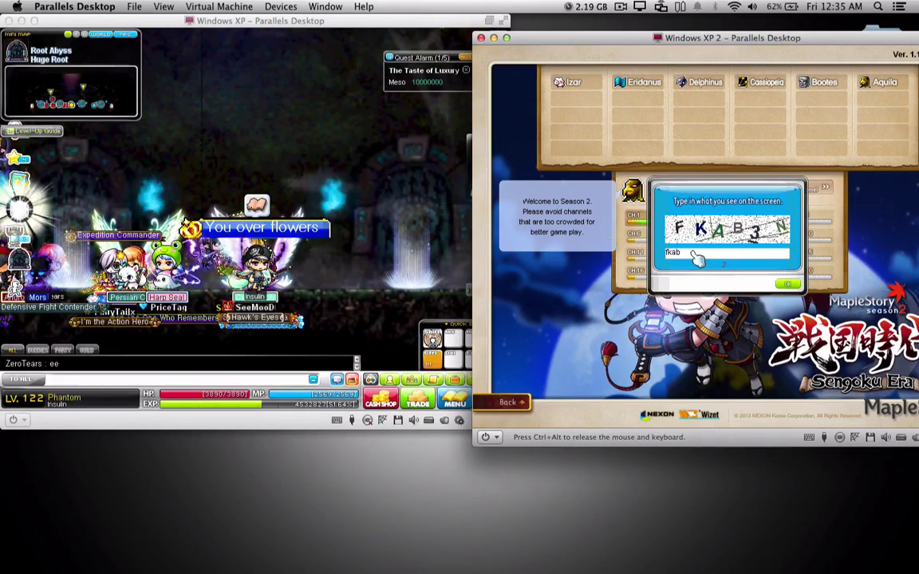
type("fkab3n")
key("Return")
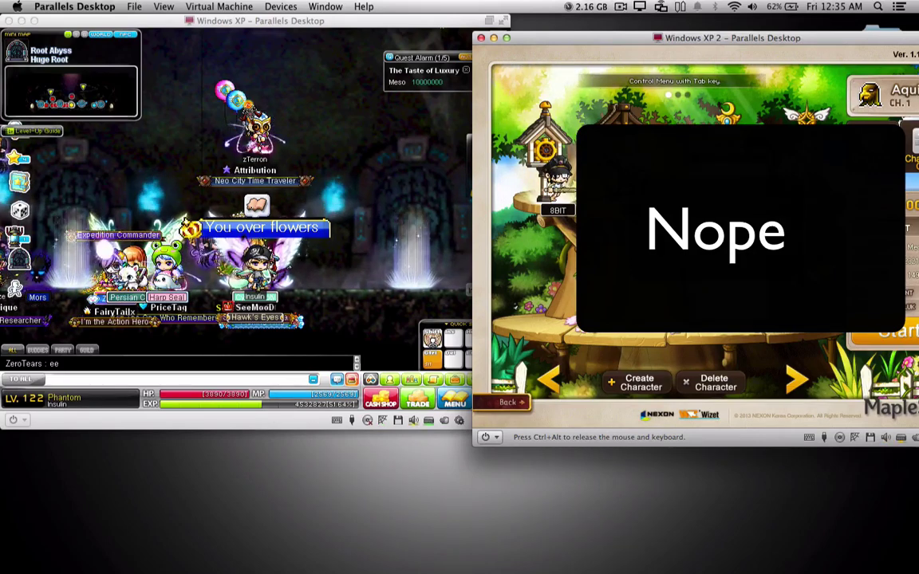
Step: Locate the buddy from the first VM's Buddy list with /find, then walk right to stand beside them
left_click(301, 305)
key("p")
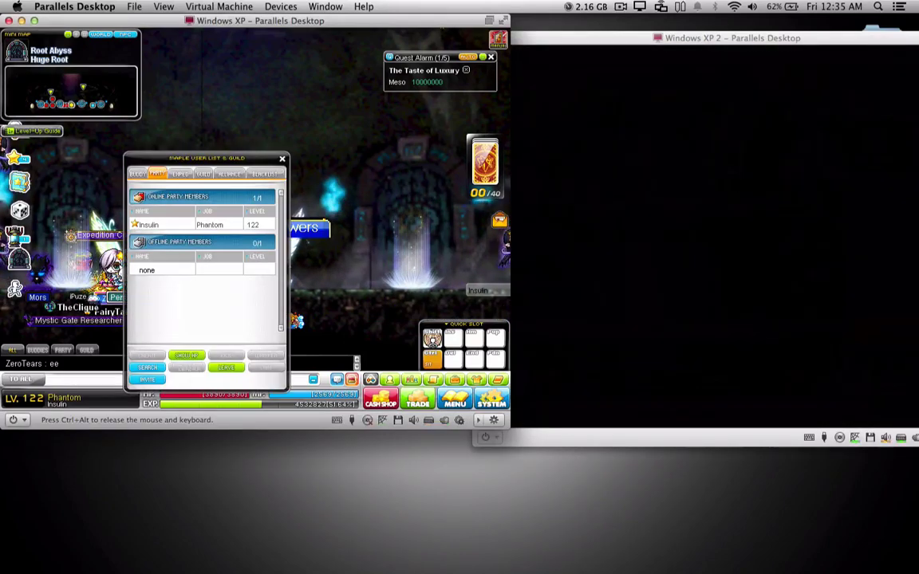
key("f")
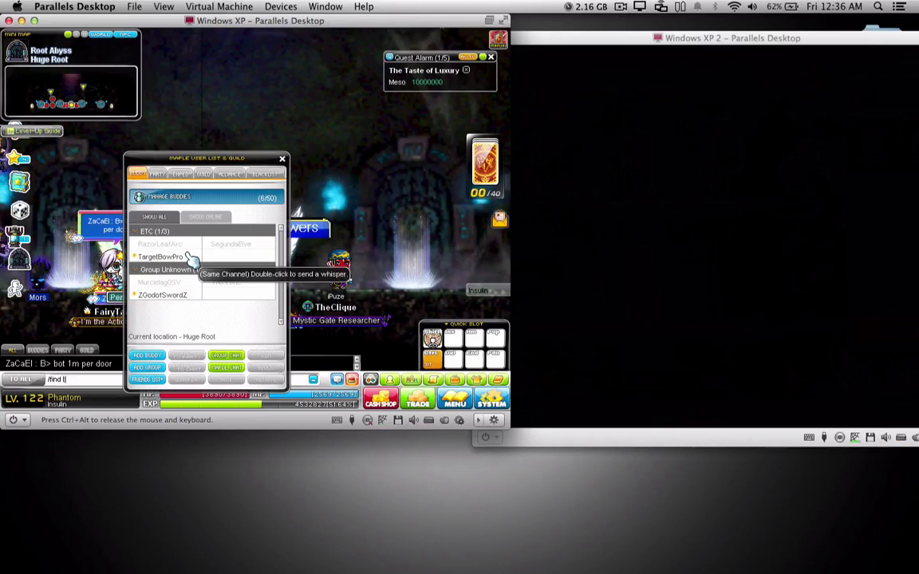
key("Return")
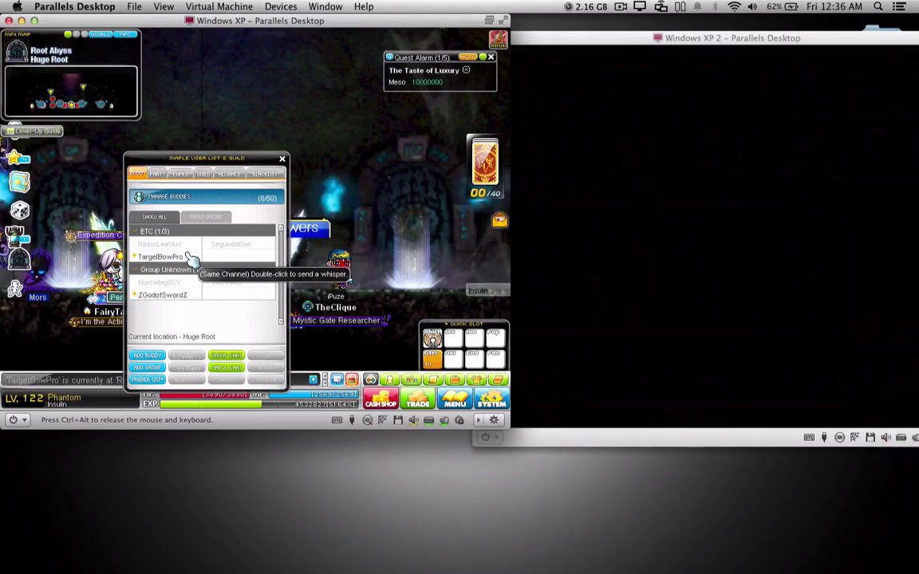
key("f")
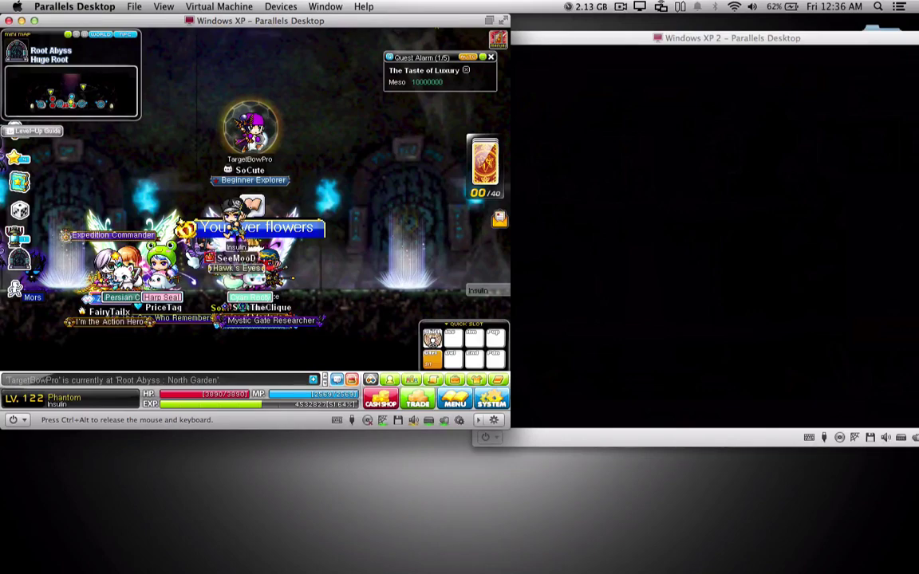
key("Right")
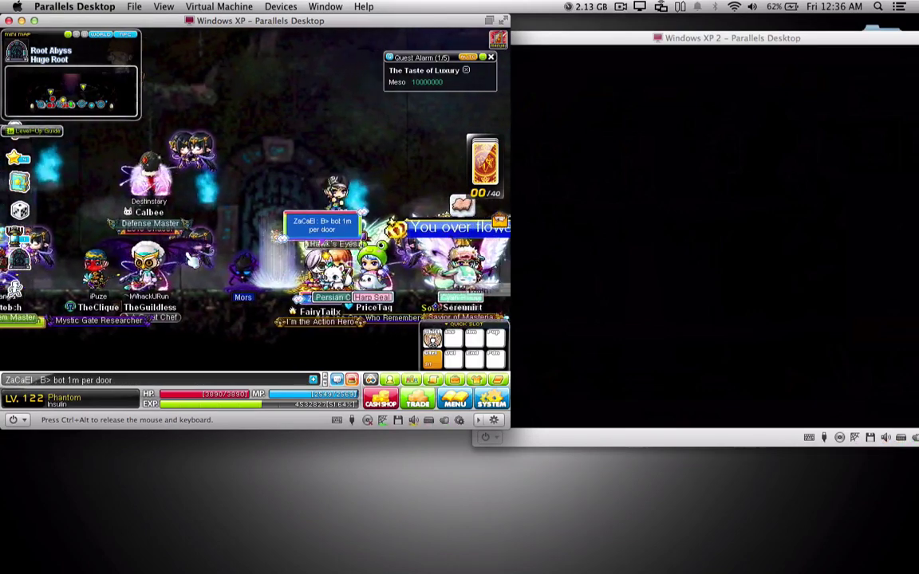
key("Right")
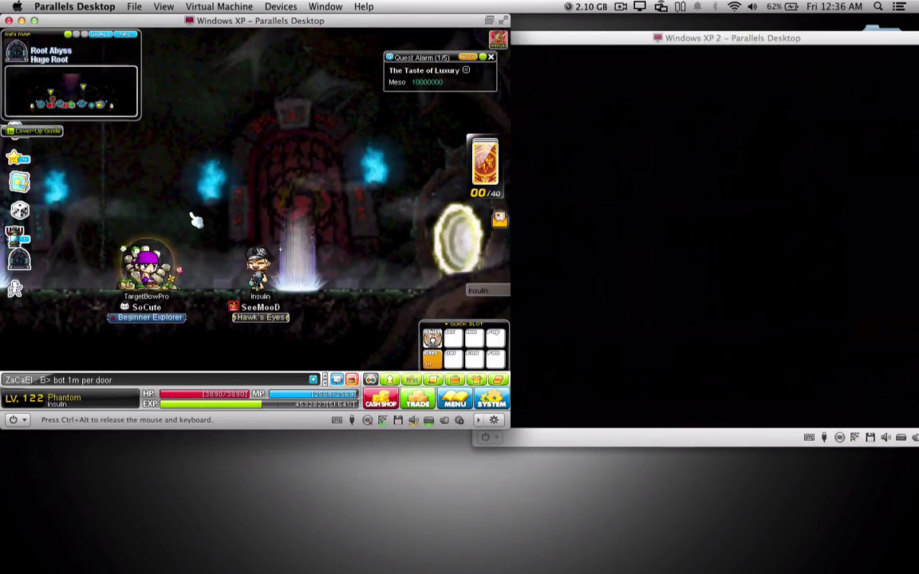
key("ctrl+alt")
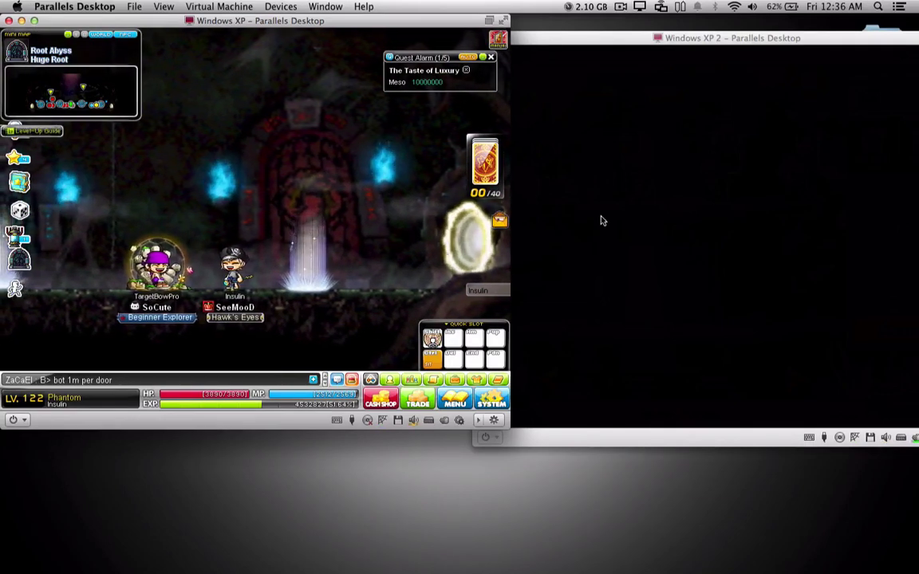
Step: Start the game with the chosen character in the second VM and move it toward another map
left_click(708, 295)
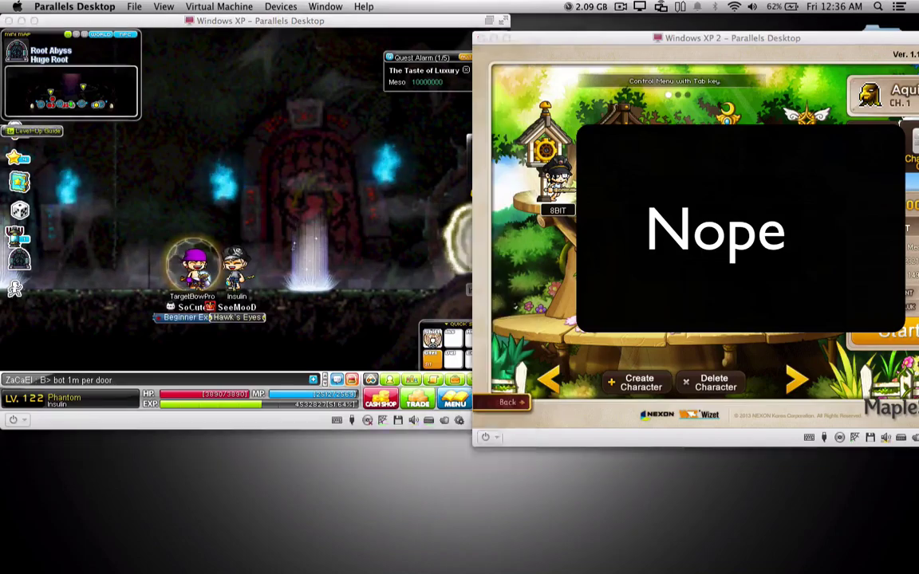
key("Return")
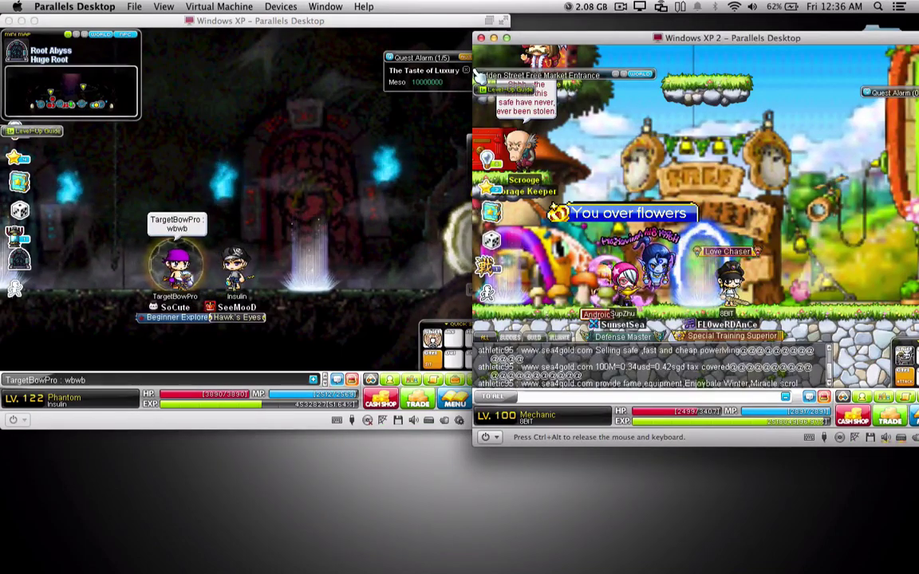
key("Up")
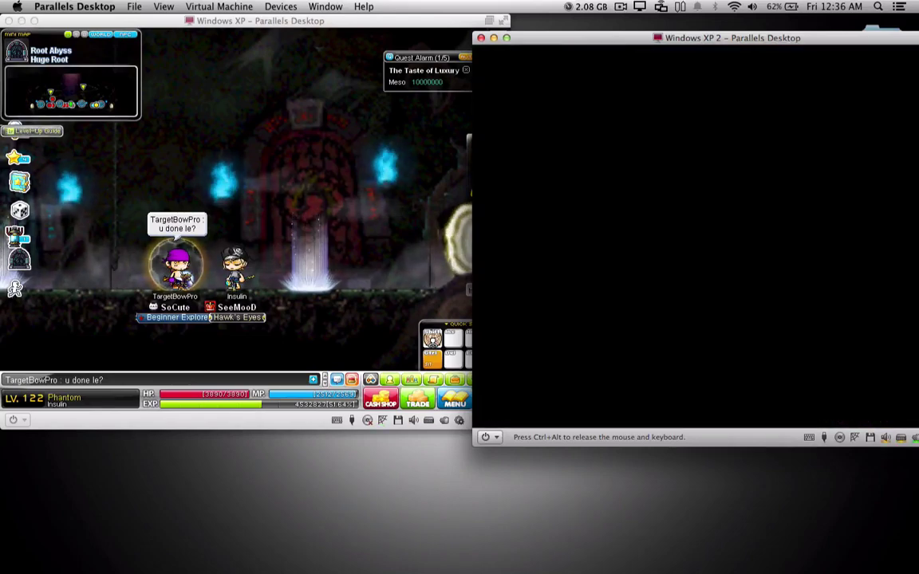
Step: Send the chat messages 'still recording' and 'but' from the first VM's character
left_click(195, 213)
key("Return")
type("st")
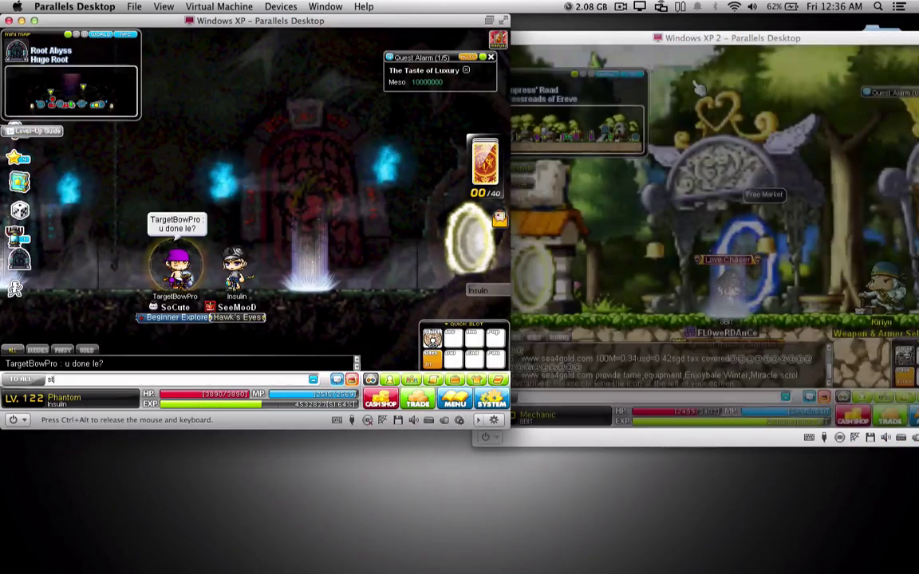
type("ill recording")
key("Return")
type("bul")
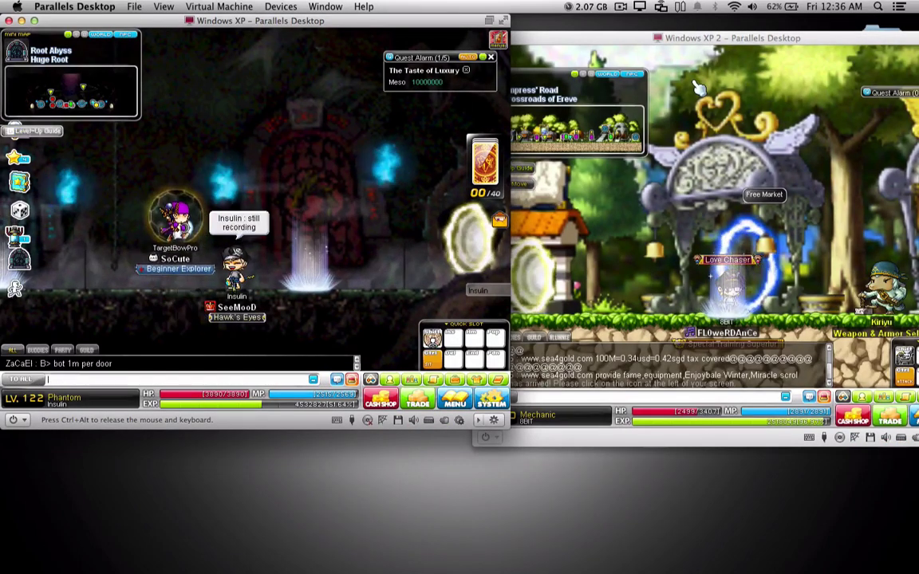
key("BackSpace")
type("t")
key("Return")
key("ctrl+alt")
Step: In the second VM, talk to the NPC and accept travel to Root Abyss Huge Root
left_click(514, 181)
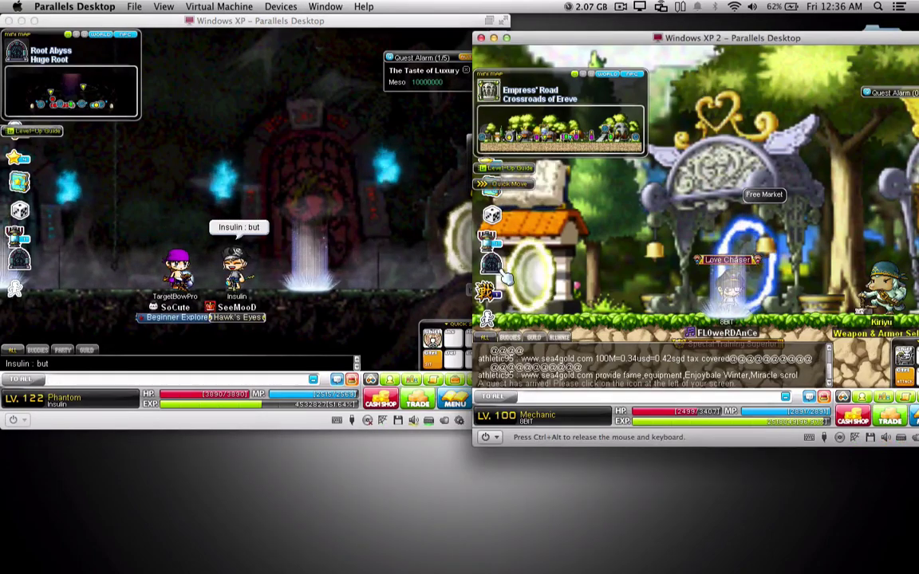
double_click(503, 275)
left_click(821, 287)
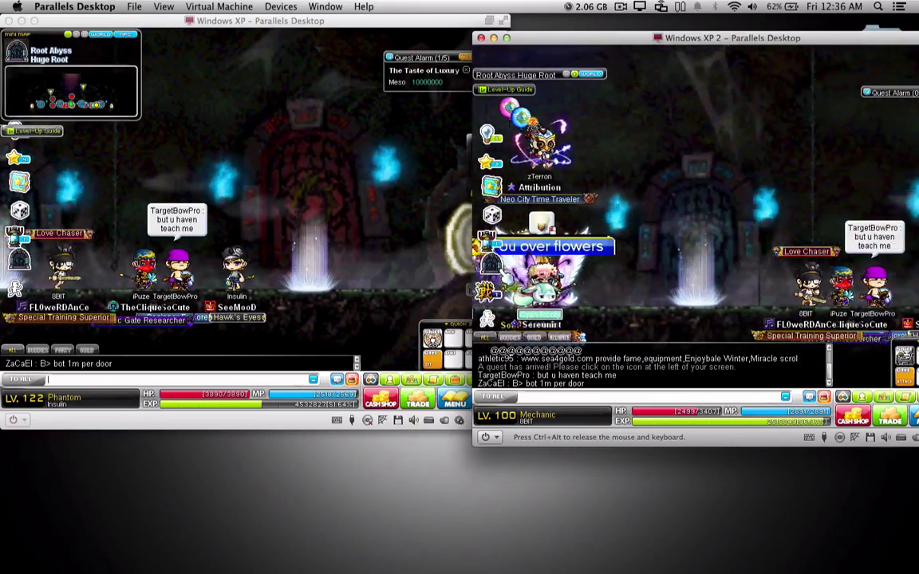
Step: Send 'sup' and '2nd maple' from the second VM's character
type("sup")
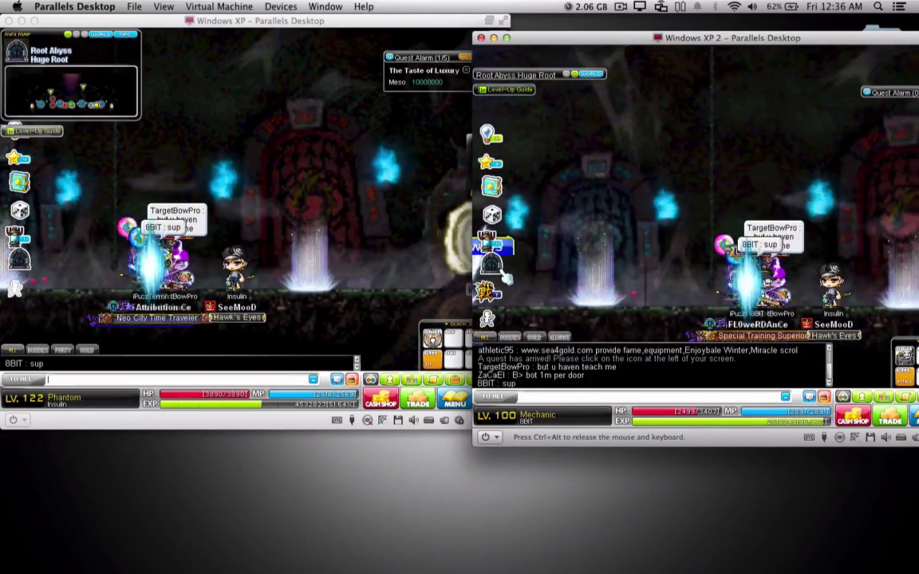
key("Return")
type("2nd maple")
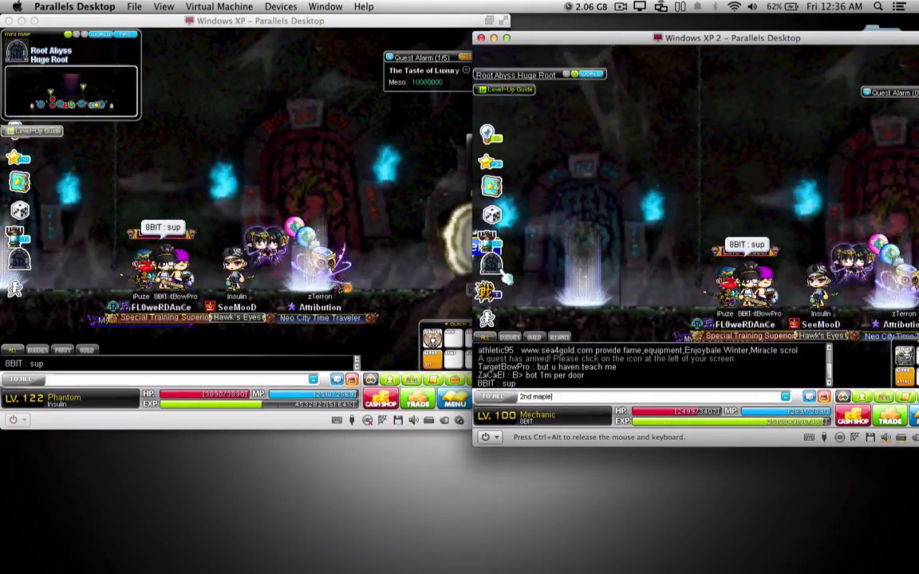
key("Return")
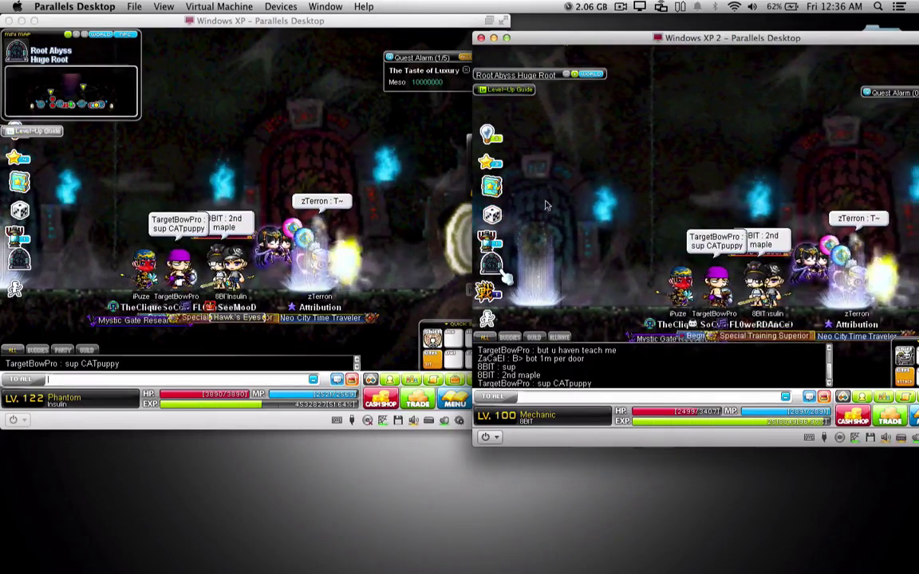
Step: Reply 'lol no la its me' from the first character, then 'haha' from the second
key("super+grave")
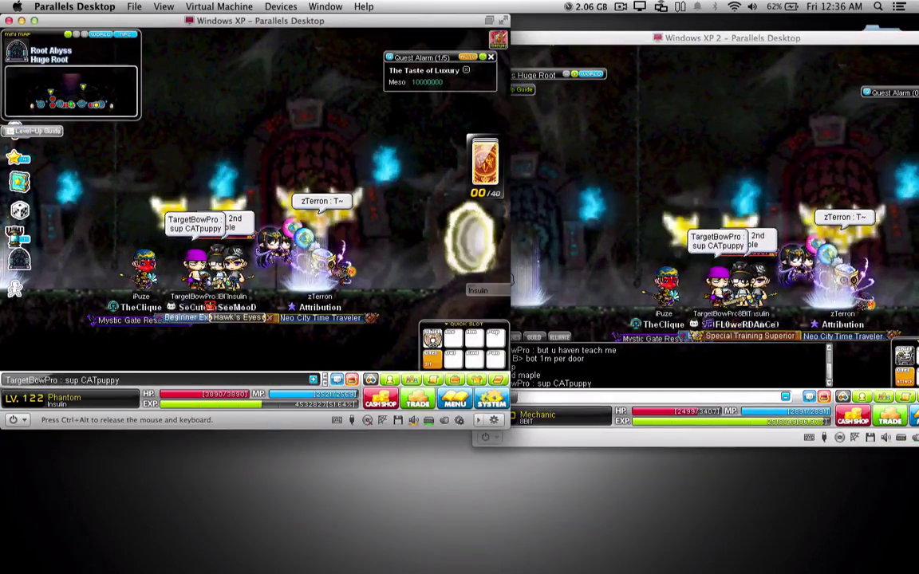
type("lol no la its me")
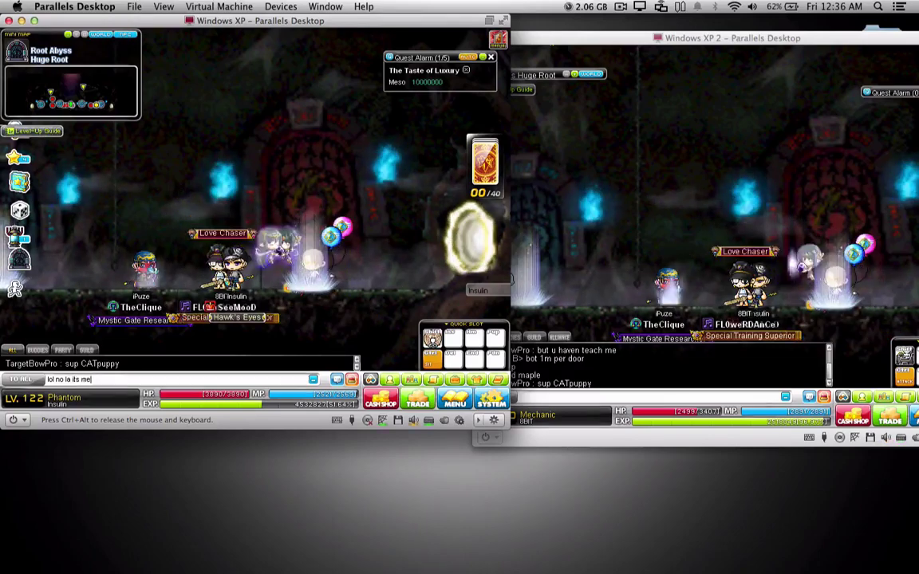
key("Return")
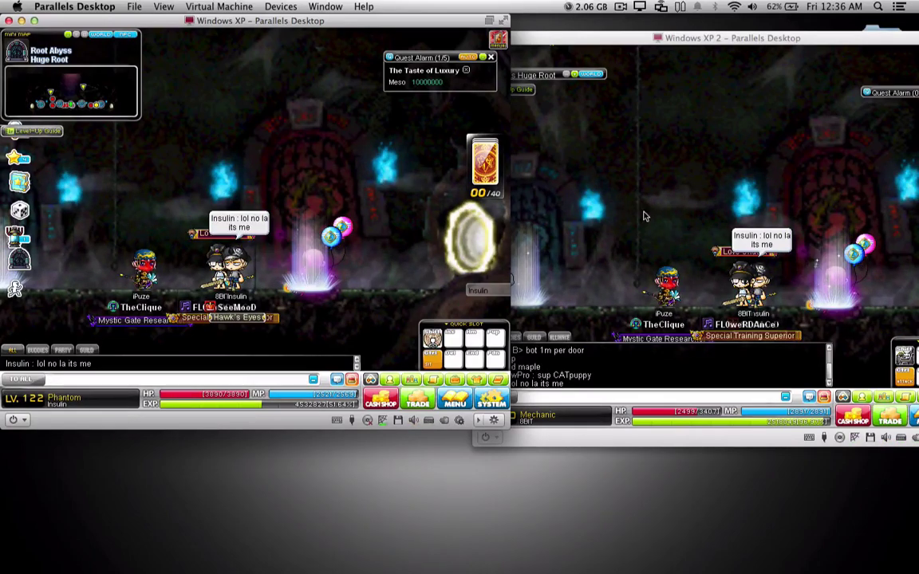
left_click(644, 216)
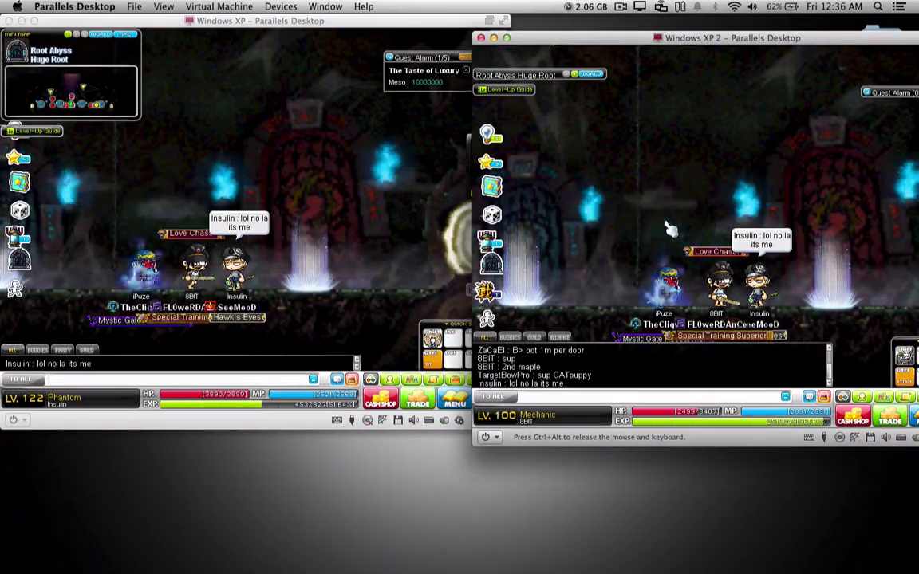
type("haha")
key("Return")
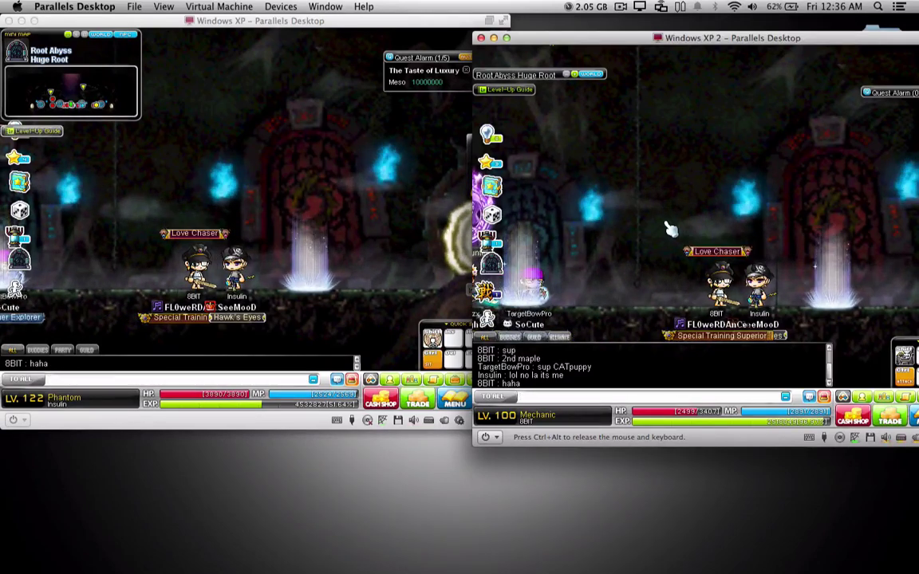
Step: Send 'its me lah' from the first character and open the second character's item inventory
key("super+grave")
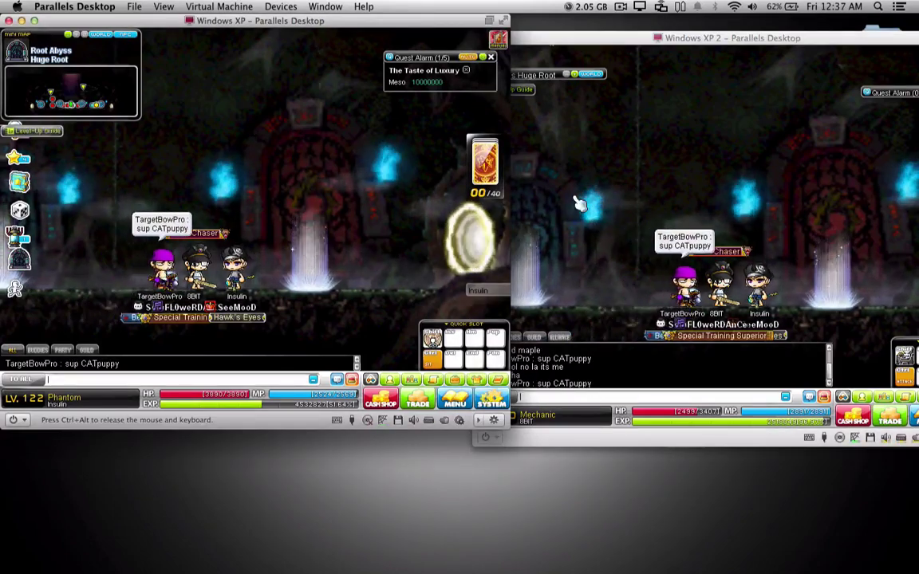
type("its me lah")
key("Return")
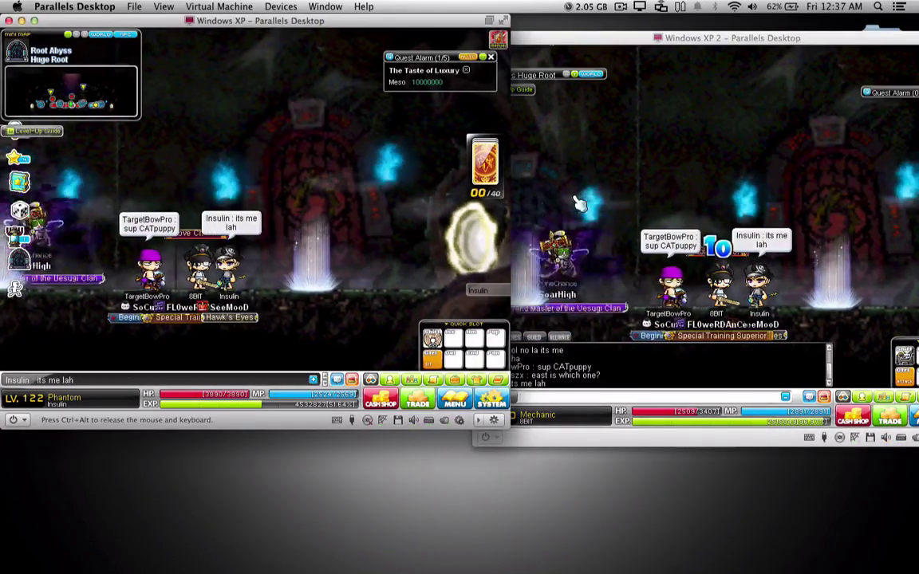
key("super+grave")
key("i")
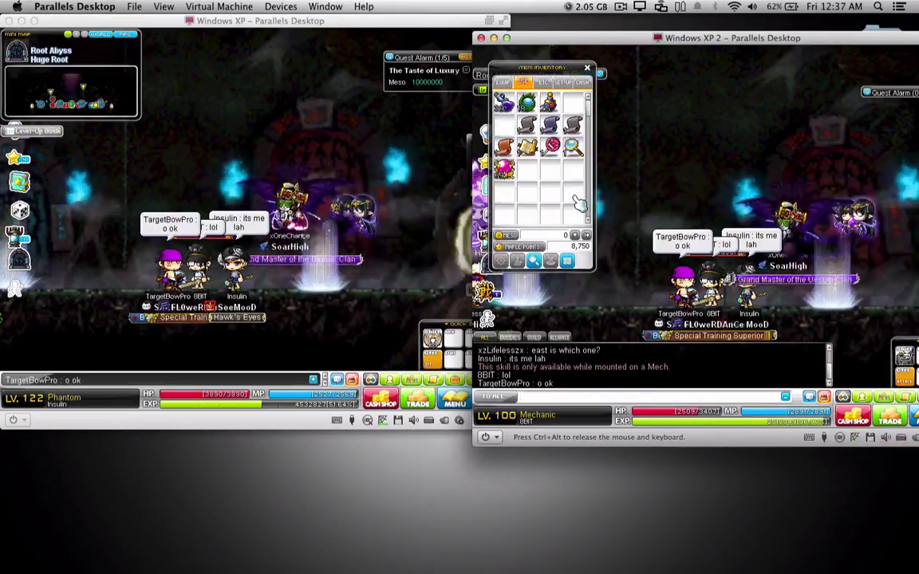
Step: Close the second character's inventory and return input to the first VM's game
key("i")
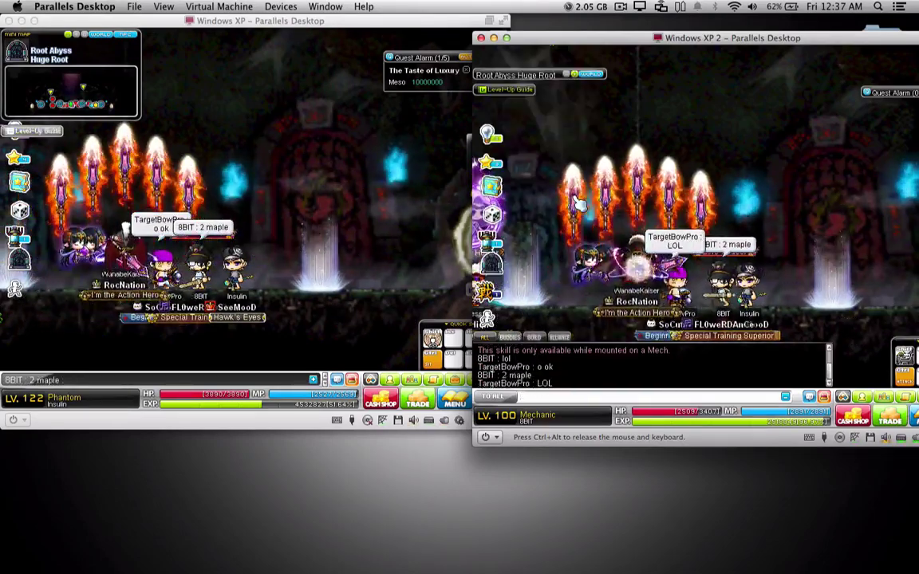
key("super+grave")
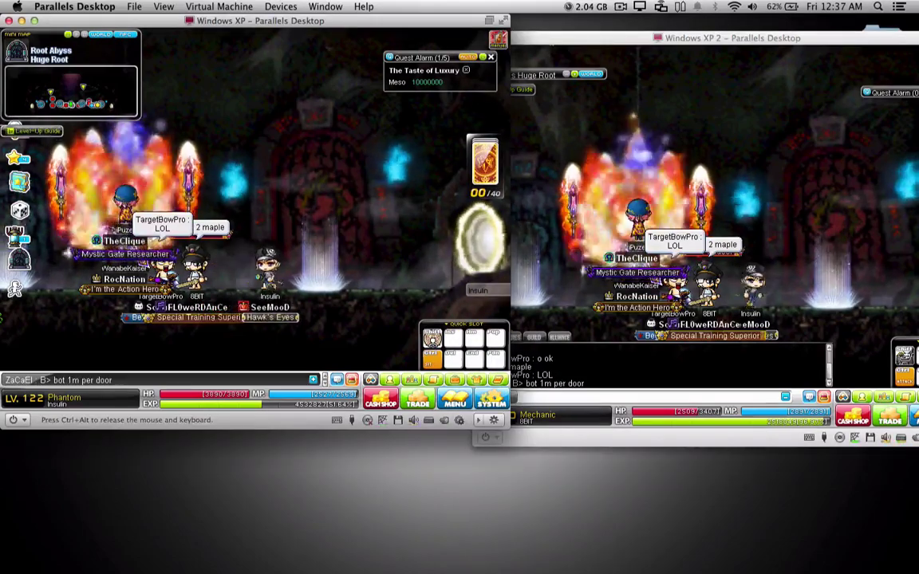
left_click(717, 232)
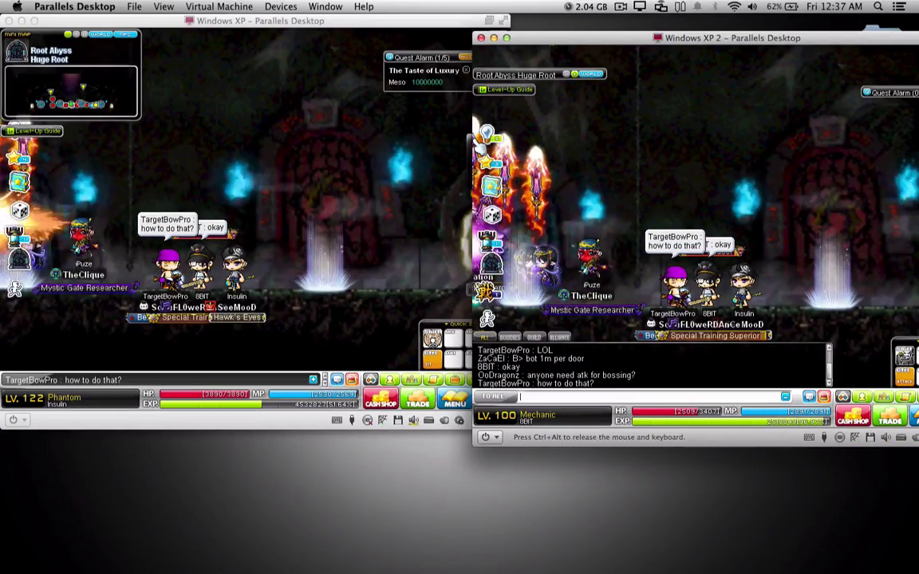
key("super+grave")
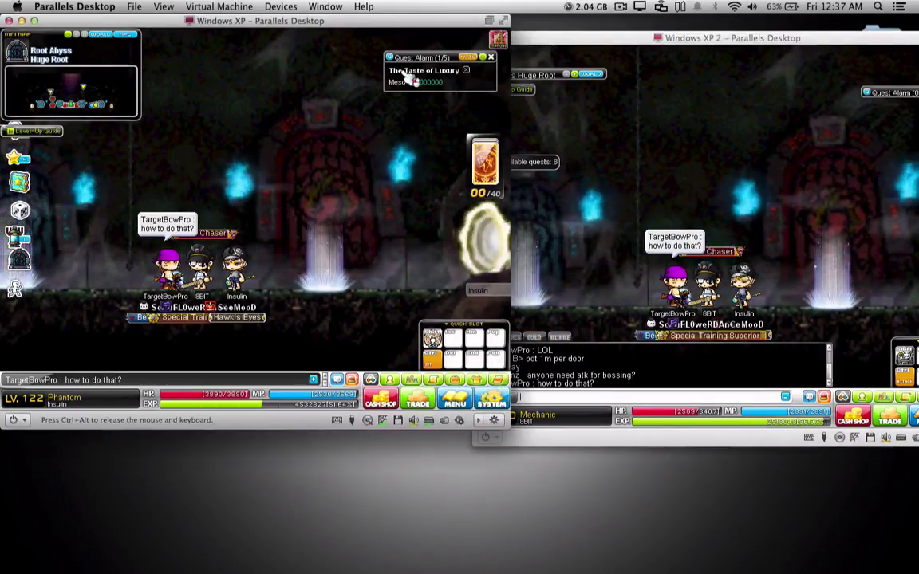
Step: Send 'gimme a sec' and 'must compile' from the first character, then type 'byee'
key("Return")
type("gimme a ")
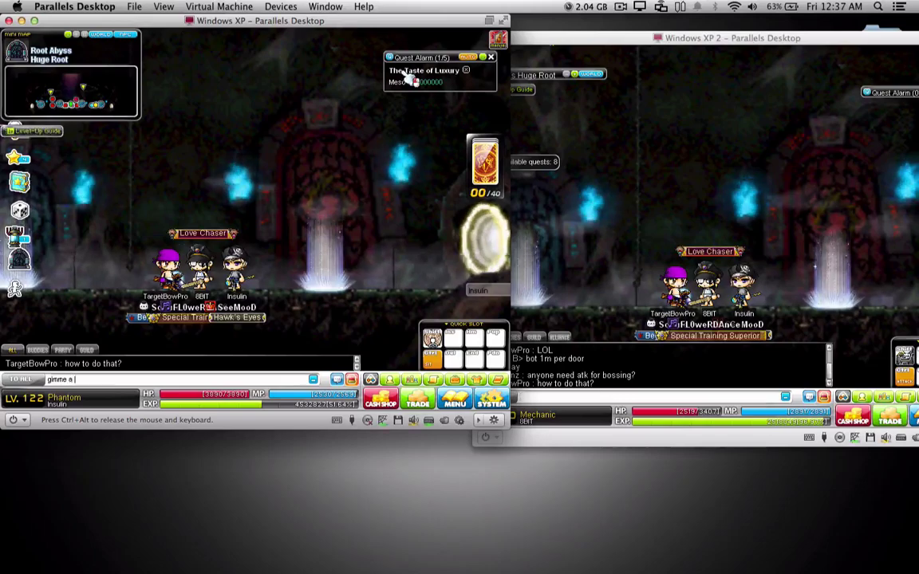
type("sec")
key("Return")
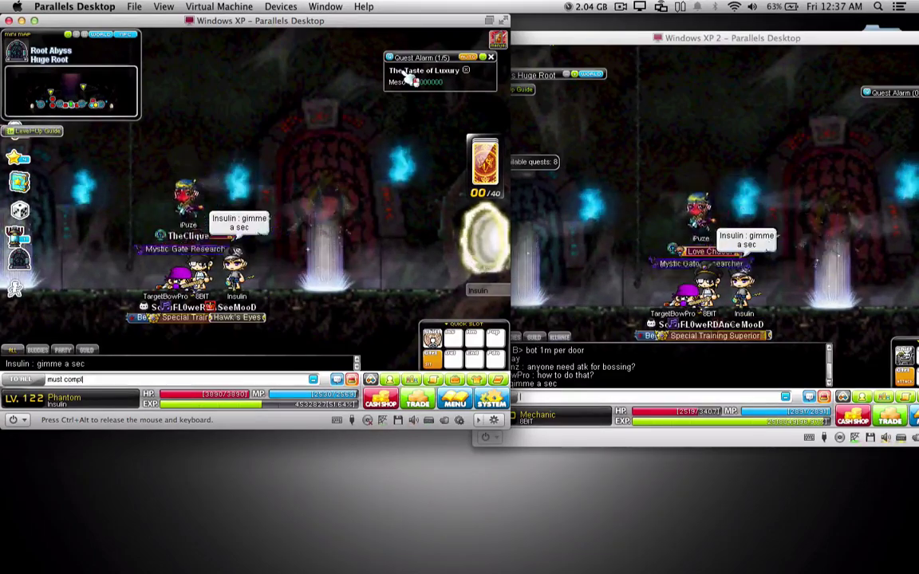
key("Return")
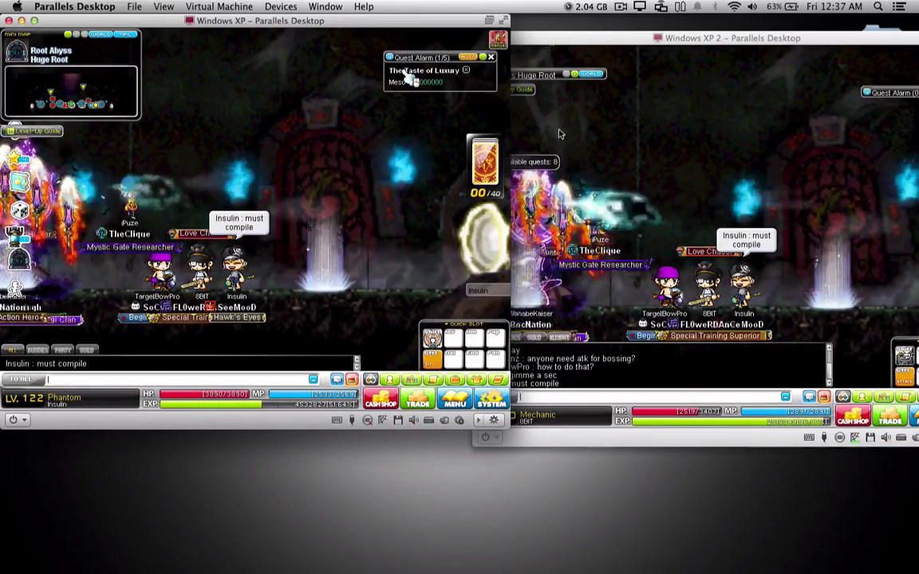
key("Return")
key("Return")
type("byee")
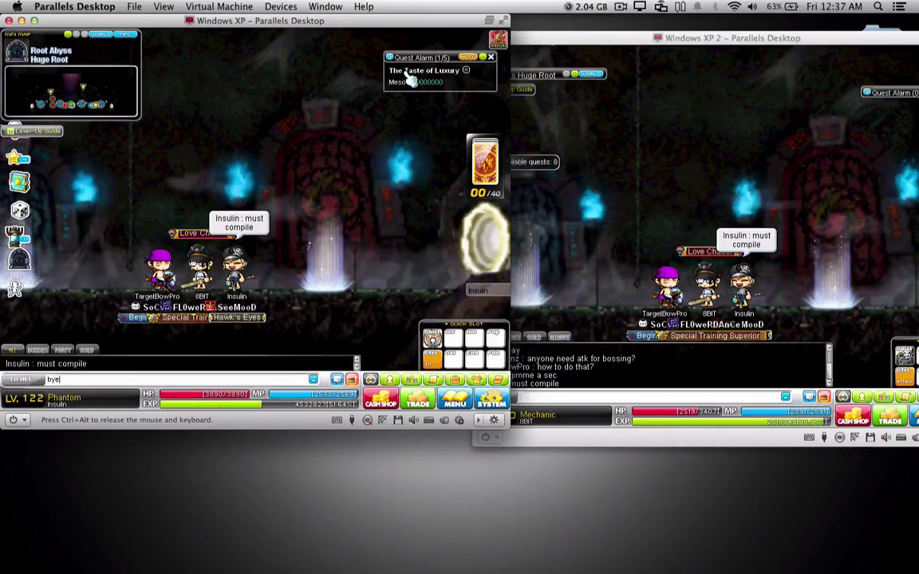